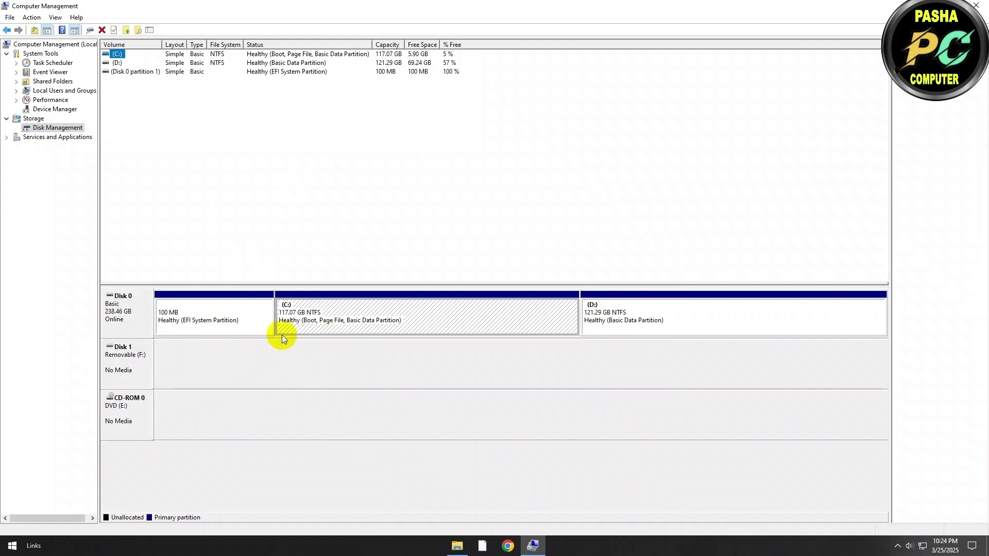
# Close Computer Management and launch ChipGenius from the desktop
pyautogui.click(976, 5)
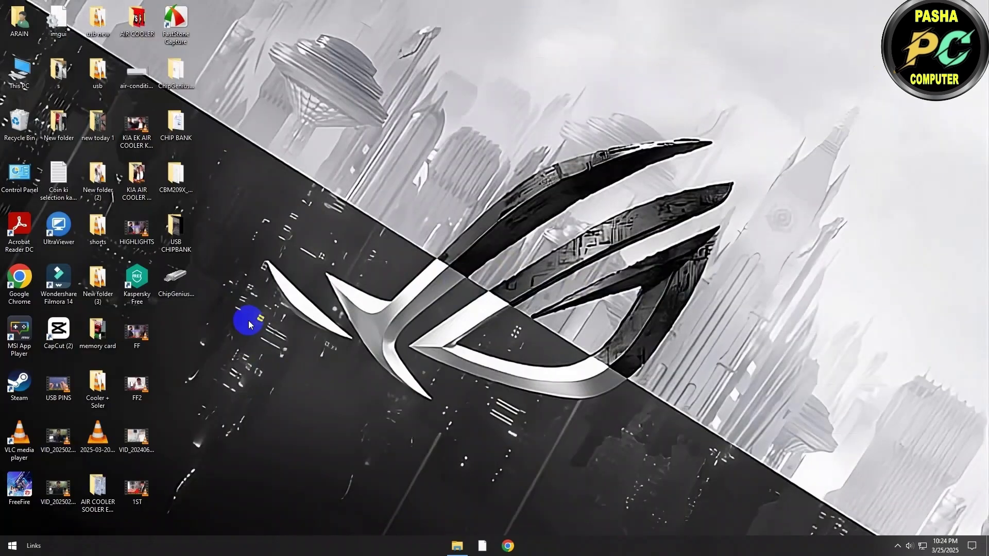
pyautogui.click(194, 289)
pyautogui.doubleClick(181, 282)
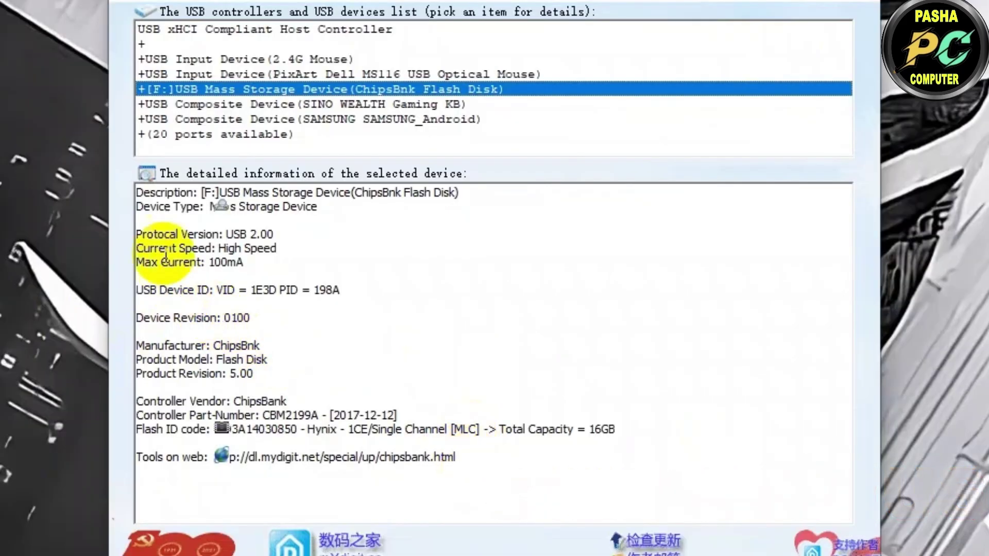
# Review the ChipsBnk flash disk's details and controller vendor, copy its flash memory information to the clipboard, and minimize ChipGenius
pyautogui.moveTo(137, 192); pyautogui.dragTo(530, 470)
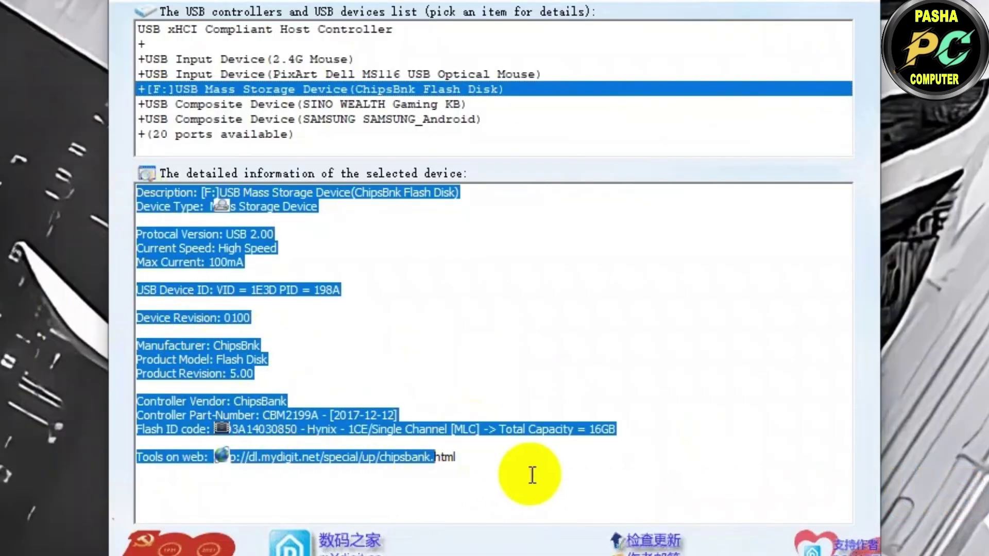
pyautogui.click(530, 470)
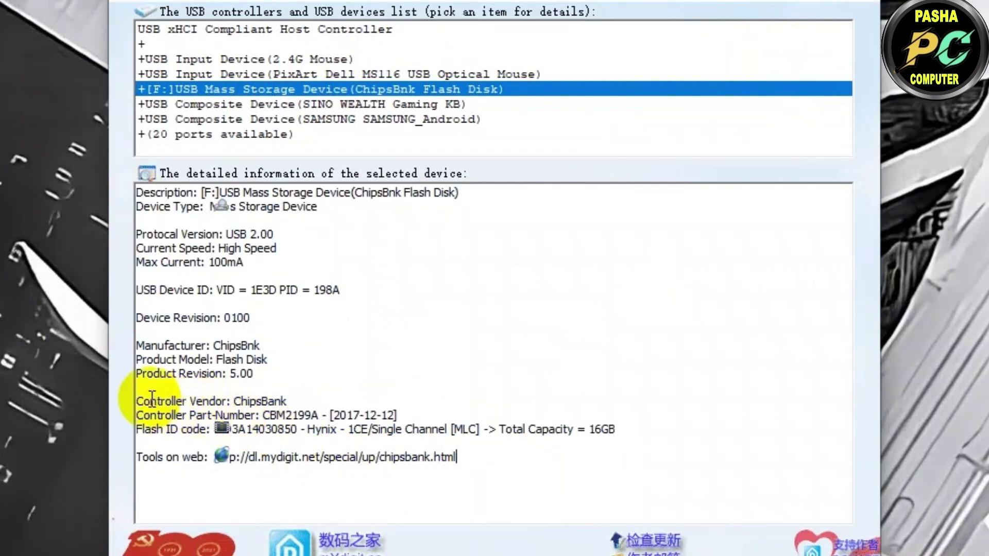
pyautogui.moveTo(138, 401); pyautogui.dragTo(280, 400)
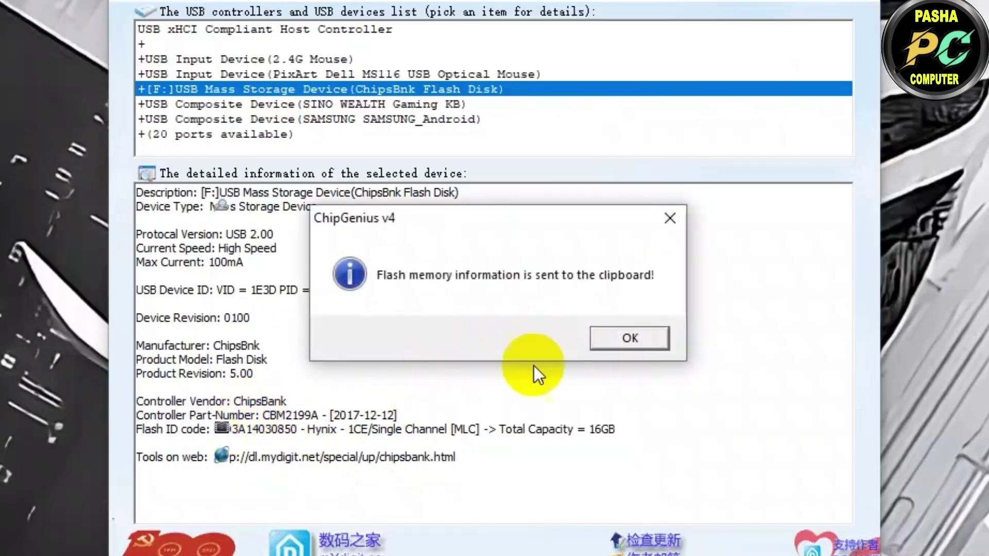
pyautogui.click(627, 338)
pyautogui.click(628, 135)
# Create a new text document on the desktop and paste the copied flash memory information into it
pyautogui.rightClick(304, 322)
pyautogui.moveTo(340, 404)
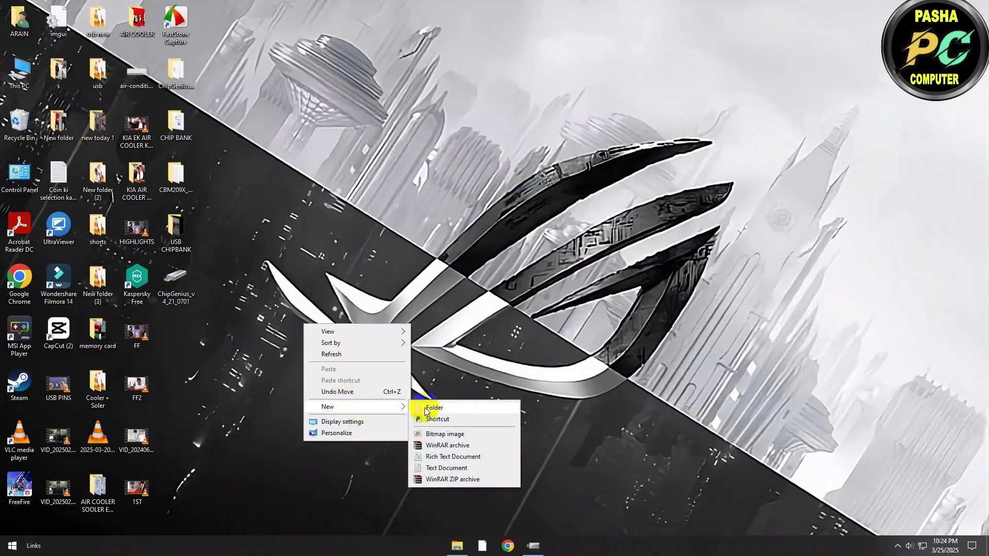
pyautogui.click(453, 463)
pyautogui.doubleClick(174, 340)
pyautogui.rightClick(222, 320)
pyautogui.click(237, 374)
pyautogui.scroll(5, 249, 331)
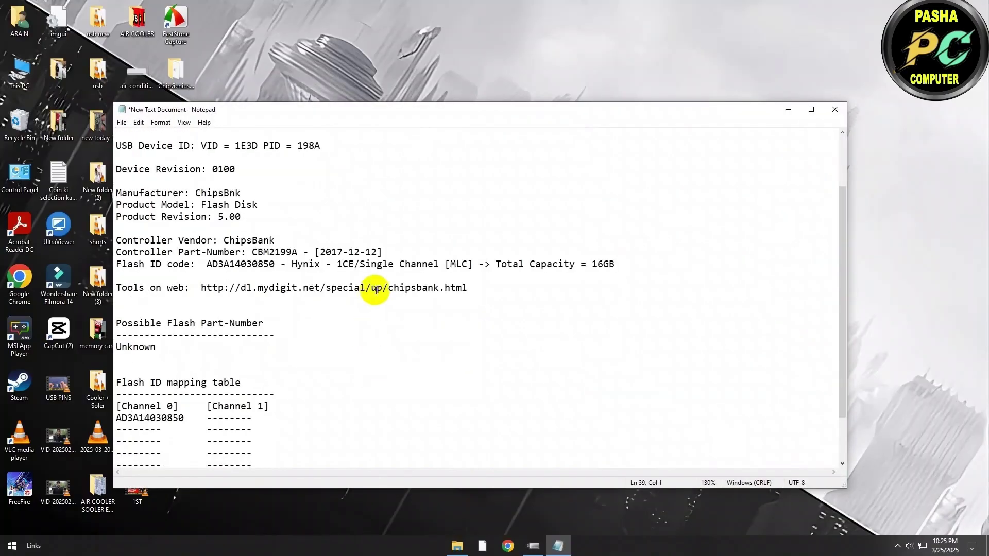
# Copy the controller part number CBM2199A from the pasted information and minimize the text document
pyautogui.doubleClick(258, 251)
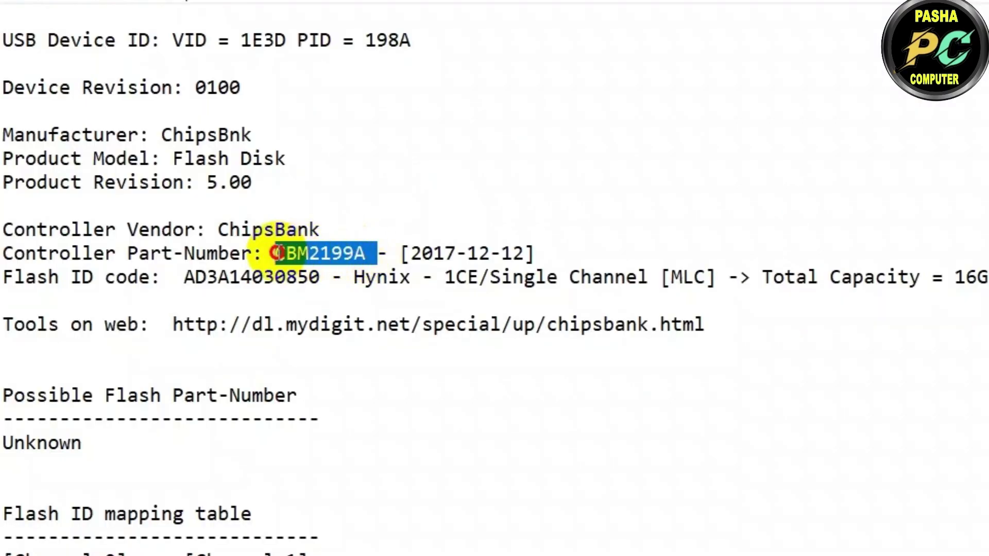
pyautogui.rightClick(277, 252)
pyautogui.click(258, 283)
pyautogui.click(760, 109)
# Switch to Chrome and search Google for "DOWNLAOD FIRWMWARE CBM2199A"
pyautogui.click(508, 546)
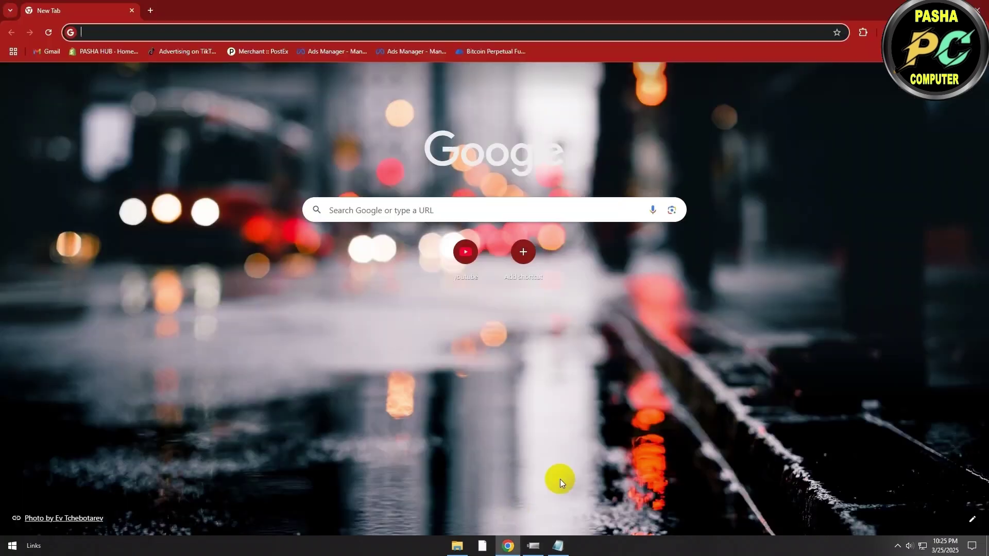
pyautogui.click(256, 32)
pyautogui.hotkey('ctrl', 'v')
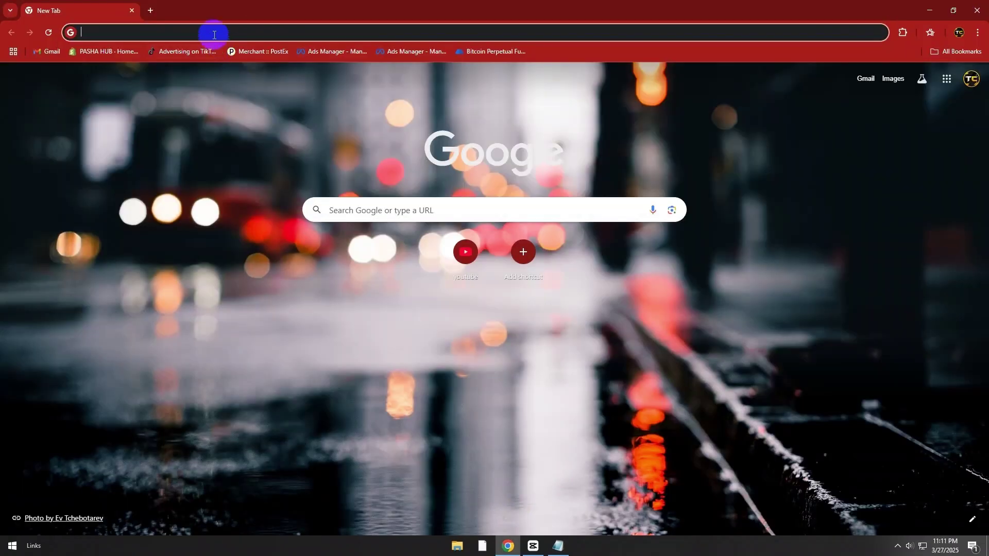
pyautogui.write('DOWNLAOD')
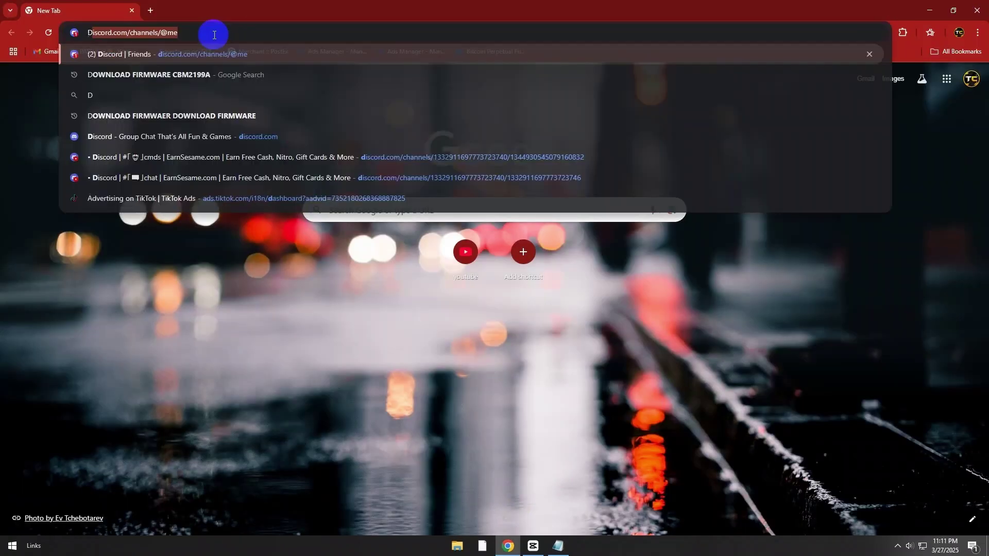
pyautogui.write(' F')
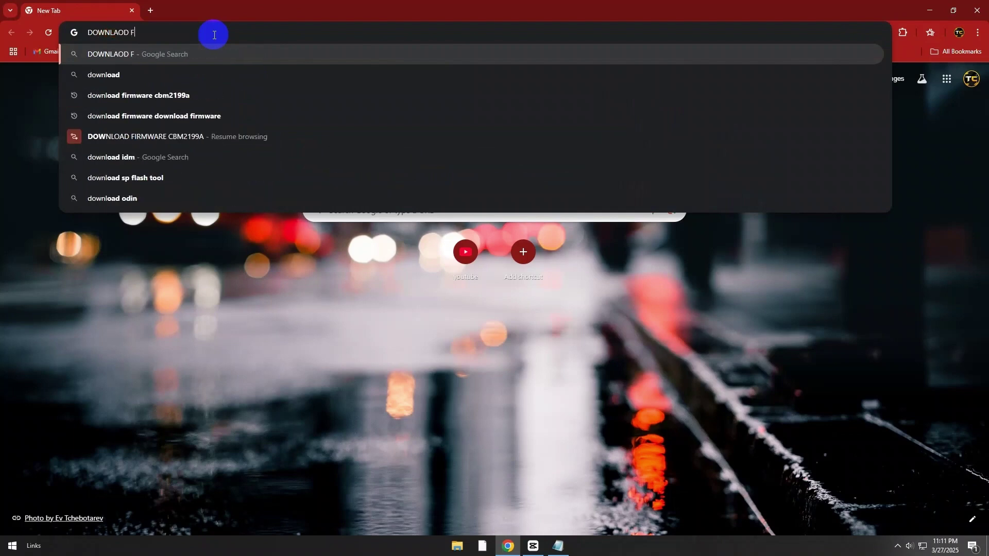
pyautogui.write('IRW')
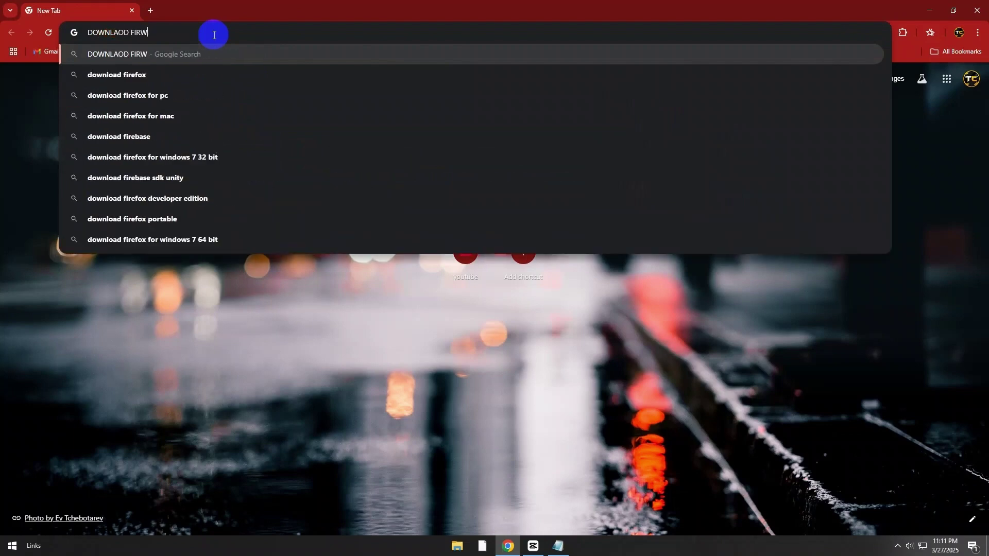
pyautogui.write('MWARE CBM2199A')
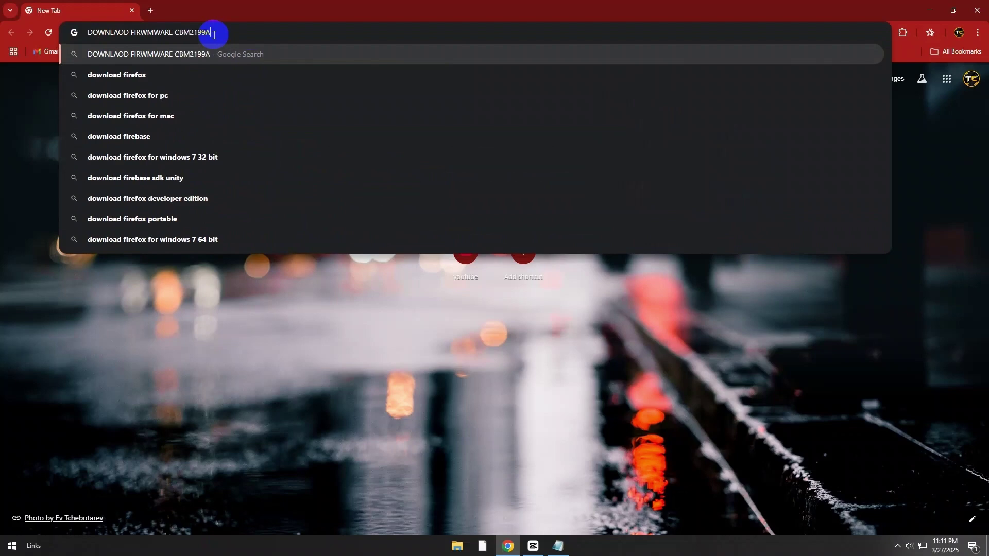
pyautogui.press('Return')
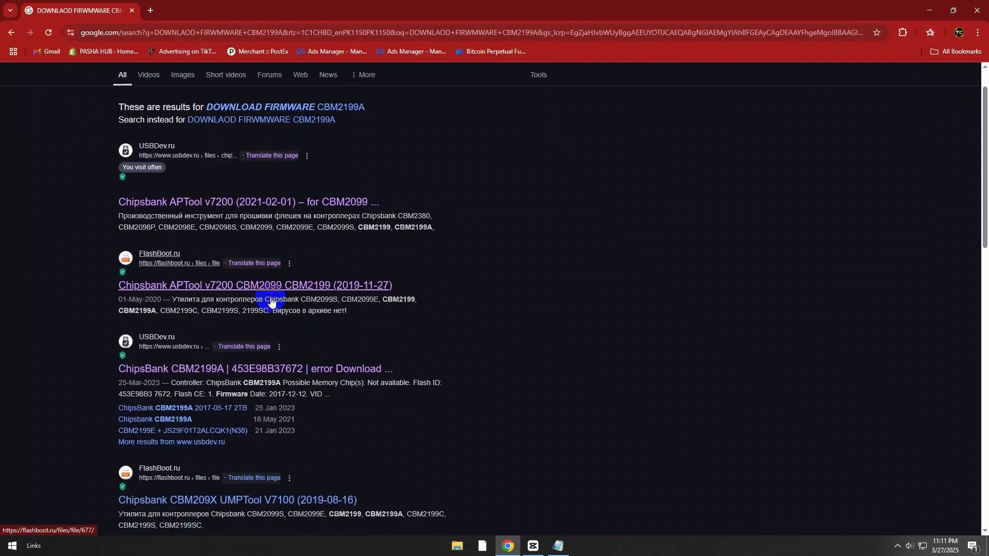
pyautogui.scroll(-2, 259, 332)
pyautogui.scroll(2, 261, 335)
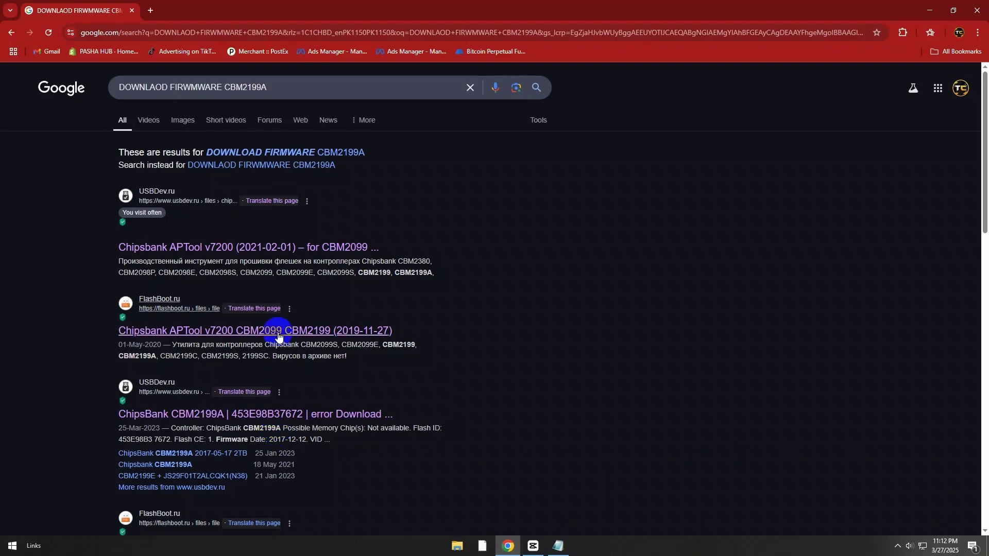
pyautogui.scroll(-3, 267, 331)
pyautogui.scroll(3, 276, 331)
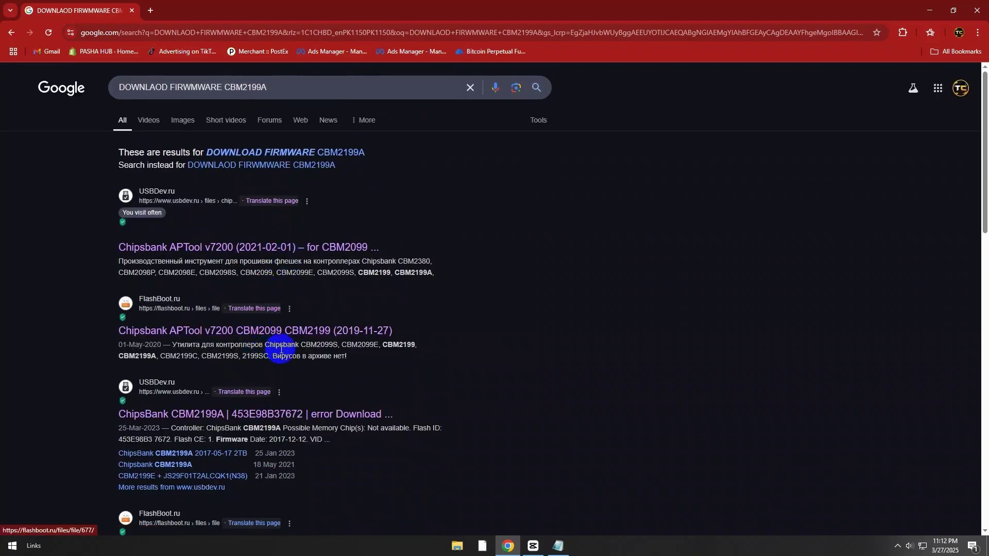
pyautogui.click(309, 341)
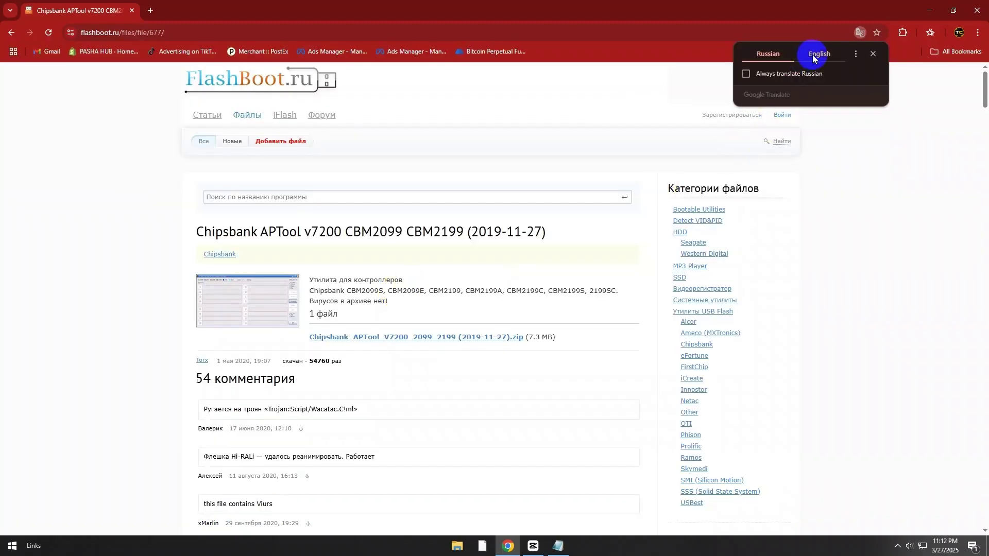
pyautogui.click(813, 56)
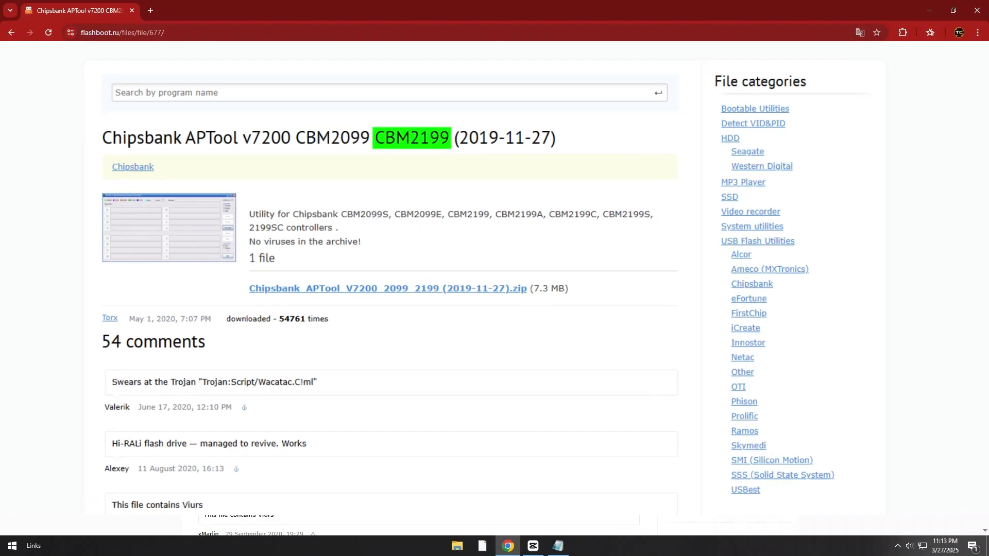
pyautogui.moveTo(376, 137); pyautogui.dragTo(445, 135)
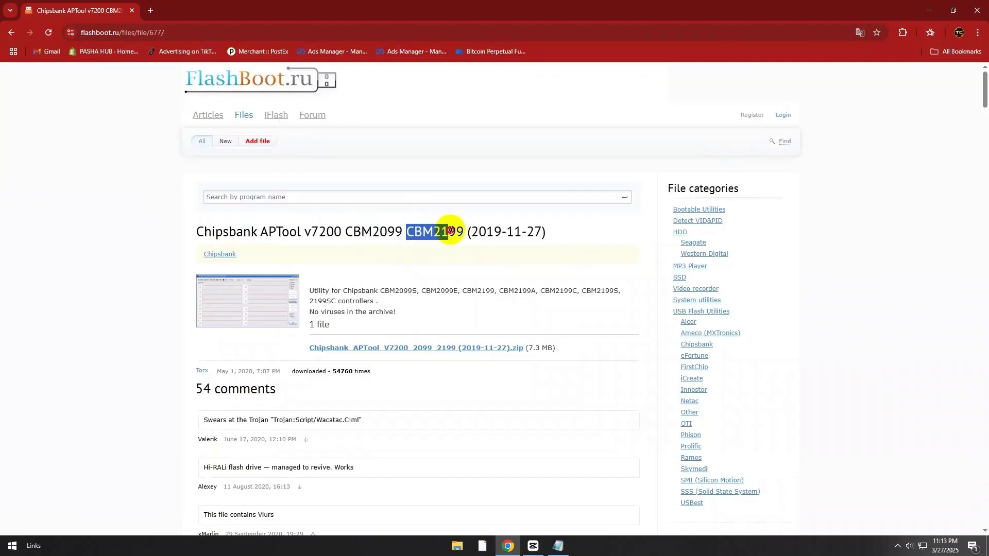
pyautogui.click(465, 218)
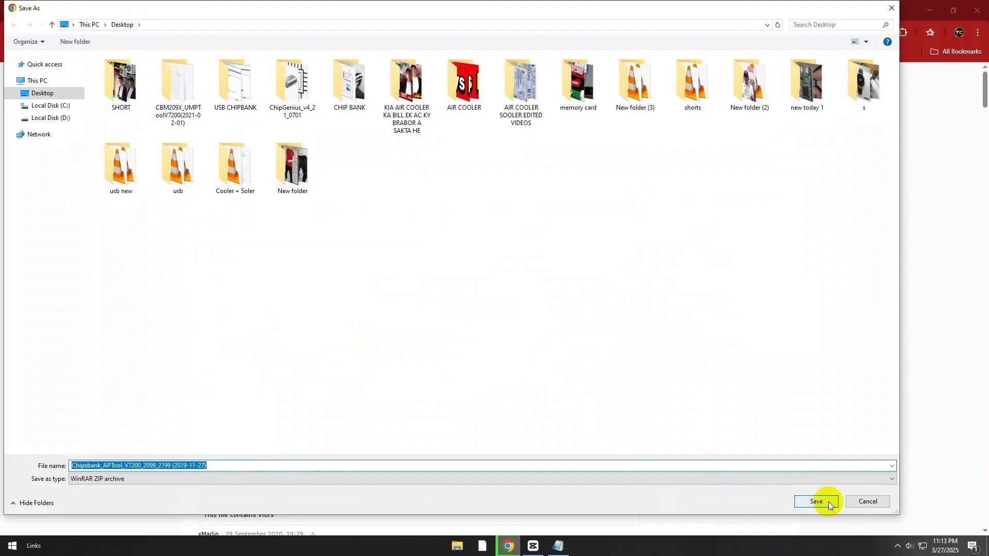
pyautogui.click(824, 499)
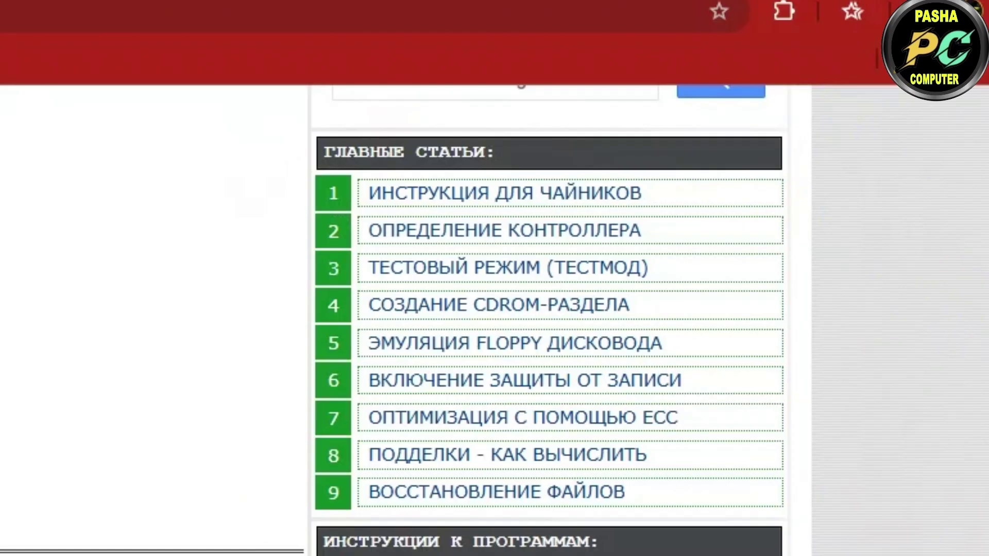
pyautogui.click(876, 68)
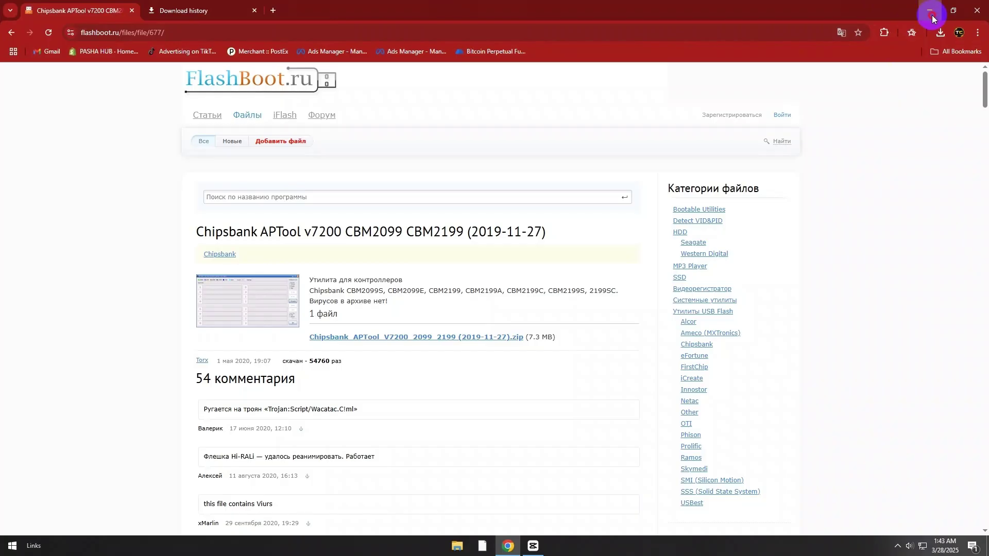
pyautogui.click(930, 15)
pyautogui.rightClick(215, 135)
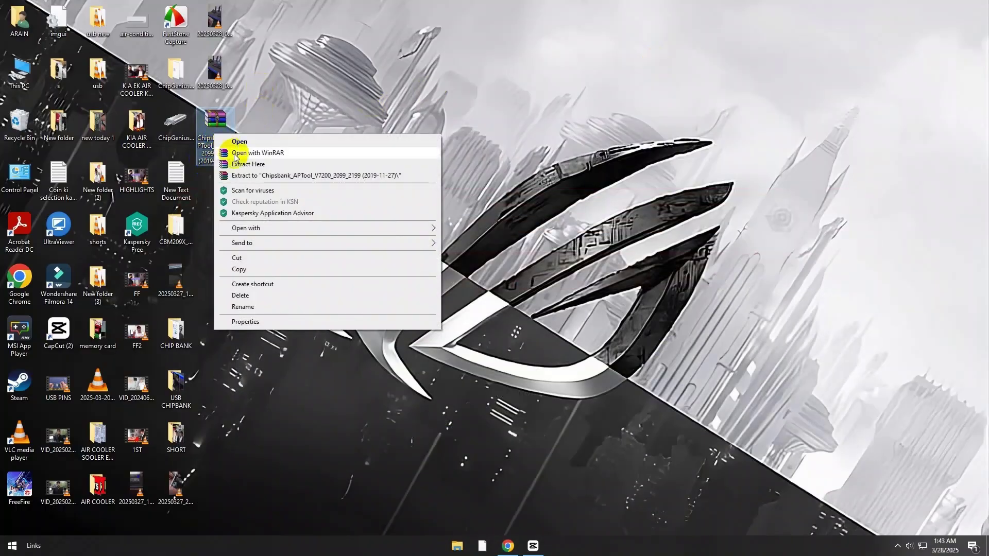
pyautogui.click(242, 164)
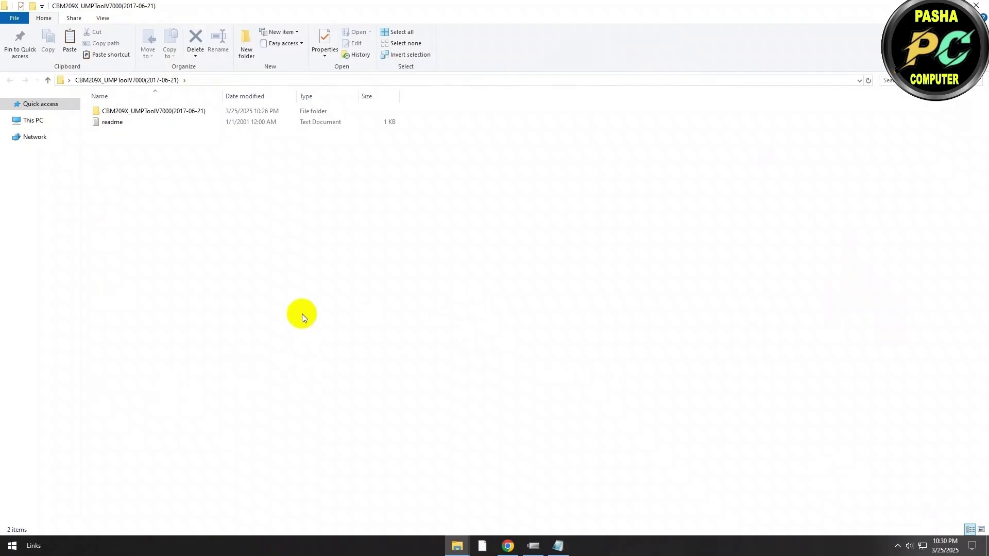
pyautogui.doubleClick(265, 112)
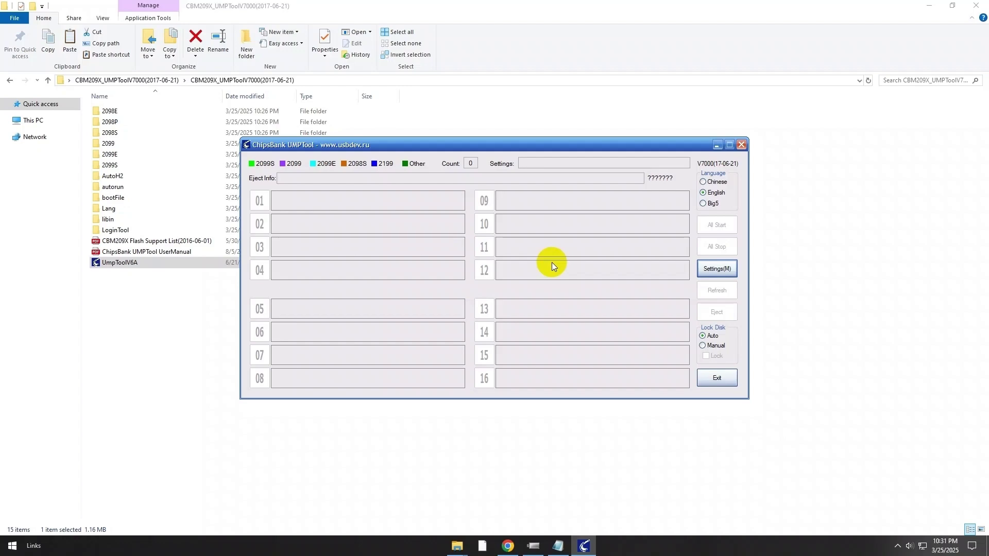
pyautogui.click(508, 546)
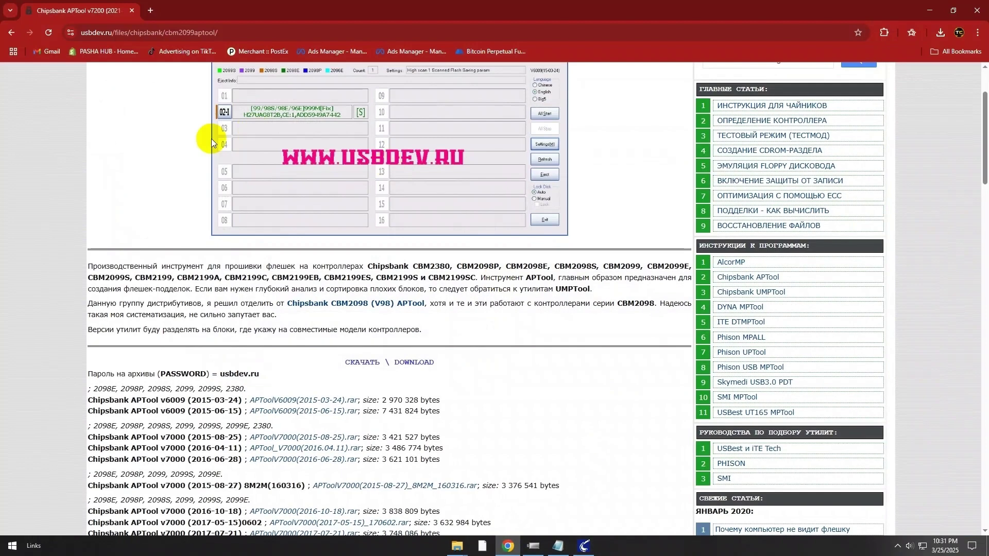
pyautogui.scroll(-4, 425, 404)
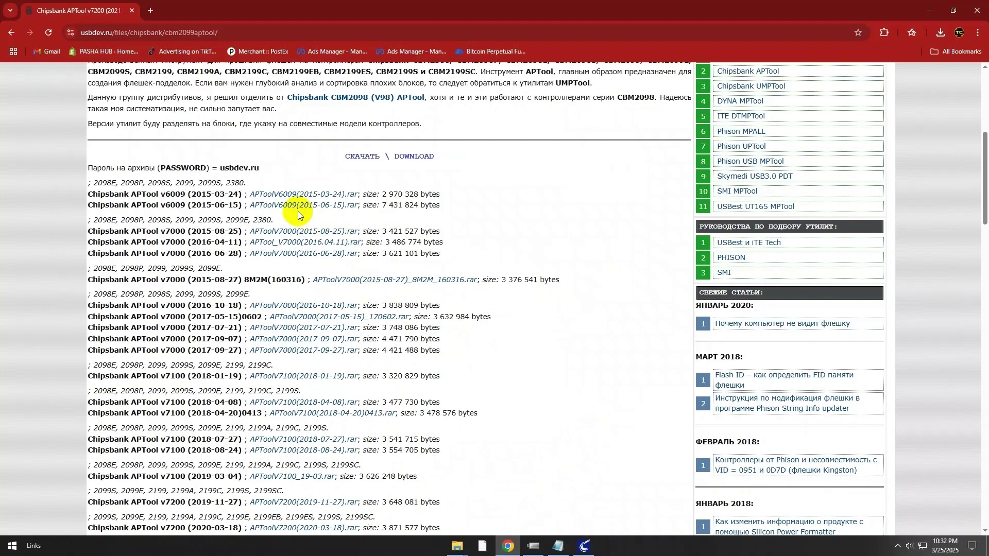
pyautogui.click(319, 206)
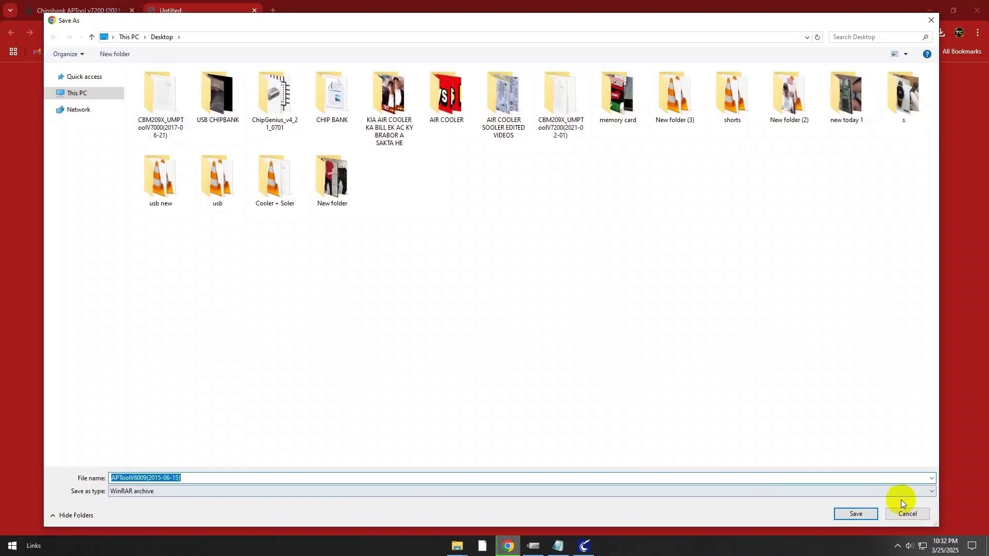
pyautogui.click(855, 514)
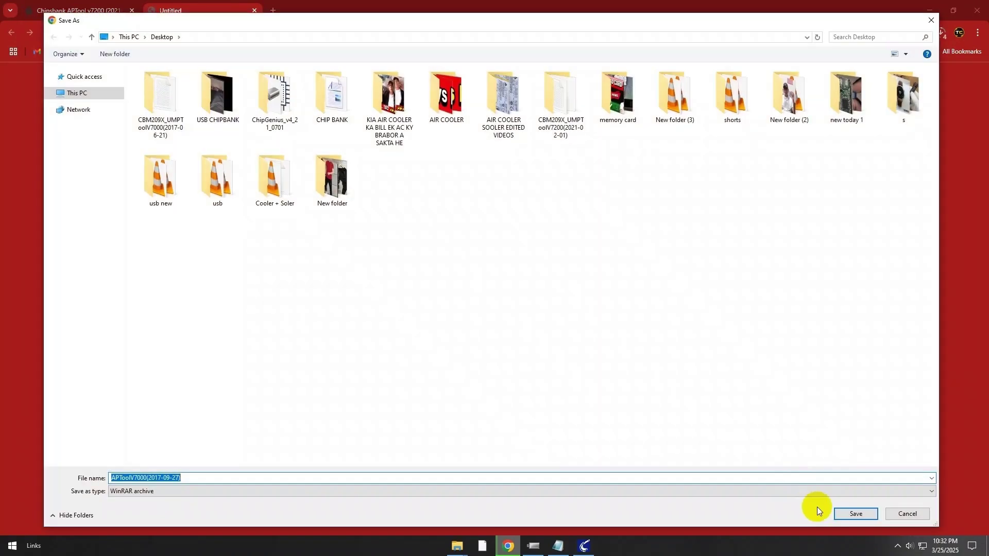
pyautogui.click(855, 514)
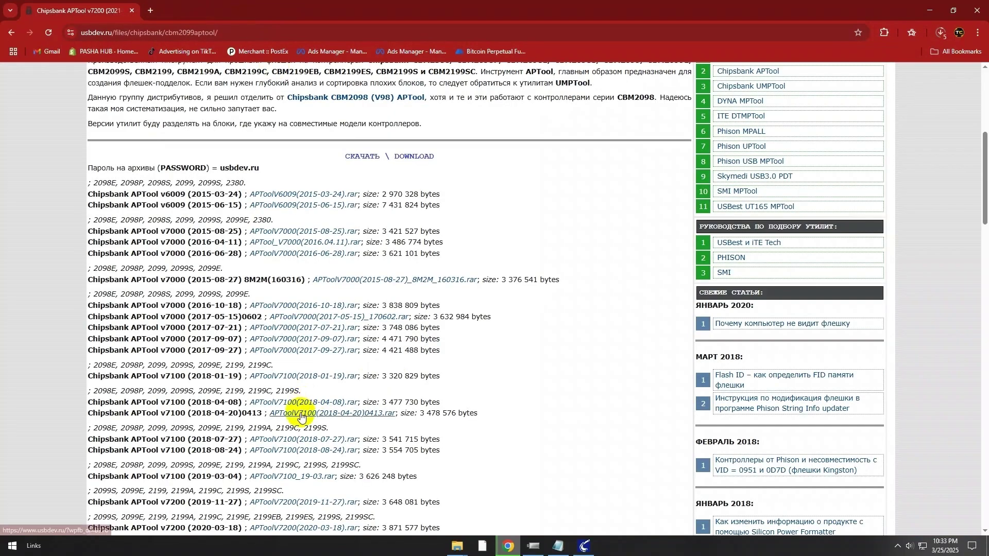
# Try to download another APTool archive from farther down the list, close its tab, and check the recent downloads
pyautogui.scroll(-2, 239, 404)
pyautogui.click(287, 393)
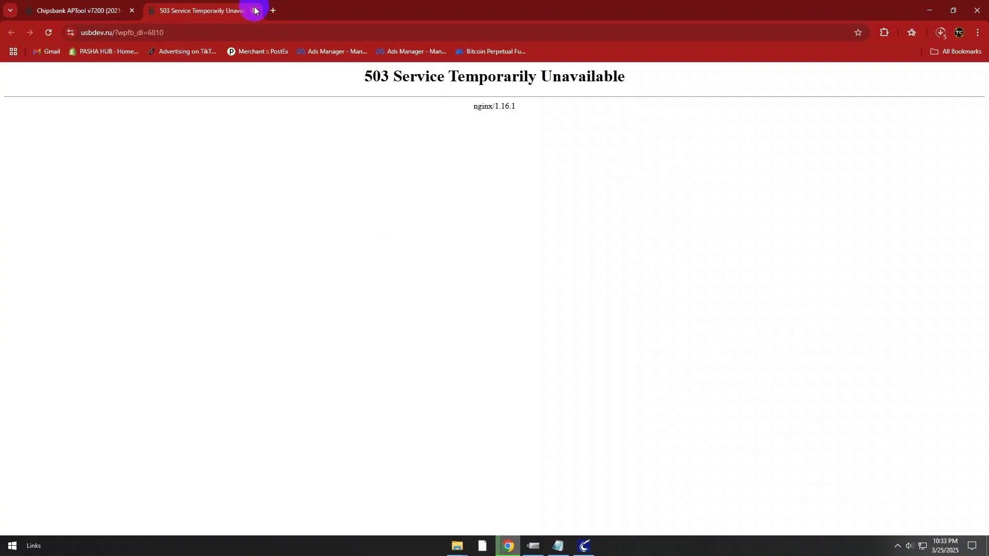
pyautogui.click(255, 10)
pyautogui.click(941, 32)
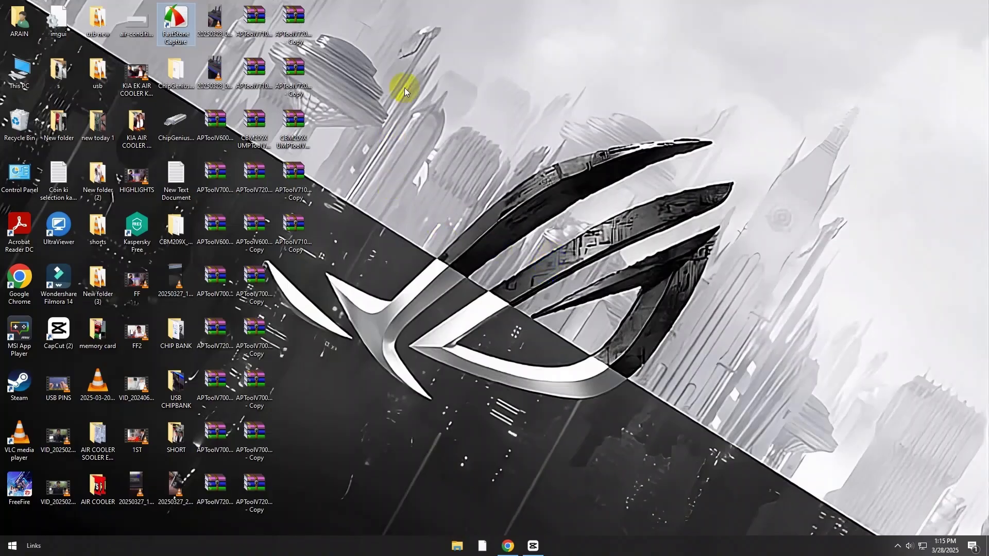
# Extract the downloaded APTool and UMPTool archives directly onto the desktop and resolve the readme.txt file conflict
pyautogui.moveTo(389, 21); pyautogui.dragTo(205, 453)
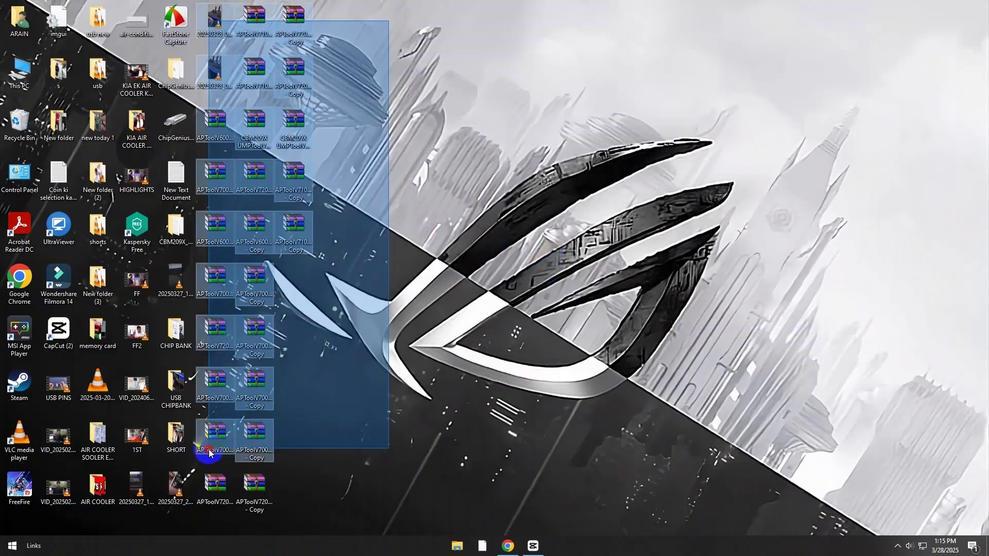
pyautogui.click(523, 204)
pyautogui.moveTo(359, 5); pyautogui.dragTo(386, 51)
pyautogui.rightClick(294, 69)
pyautogui.click(309, 212)
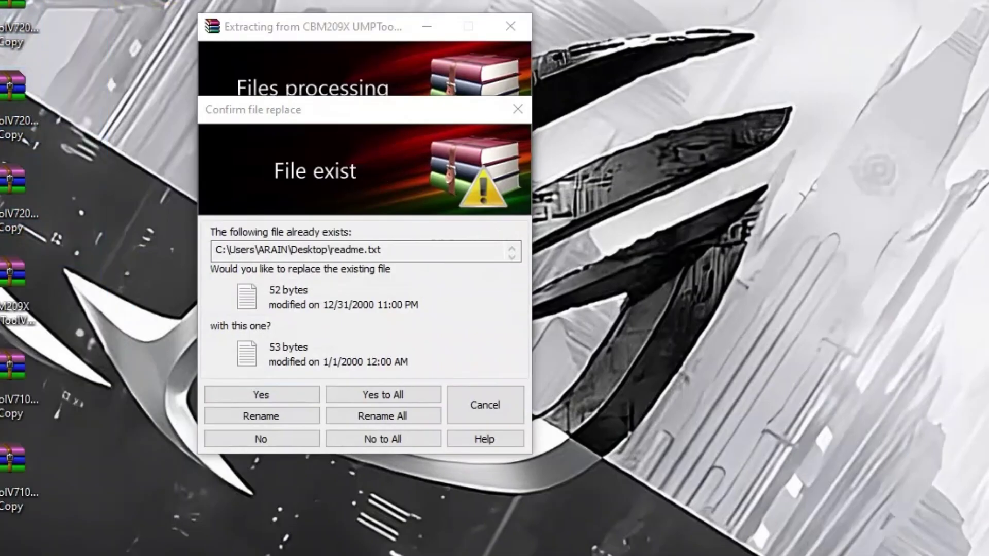
pyautogui.click(335, 416)
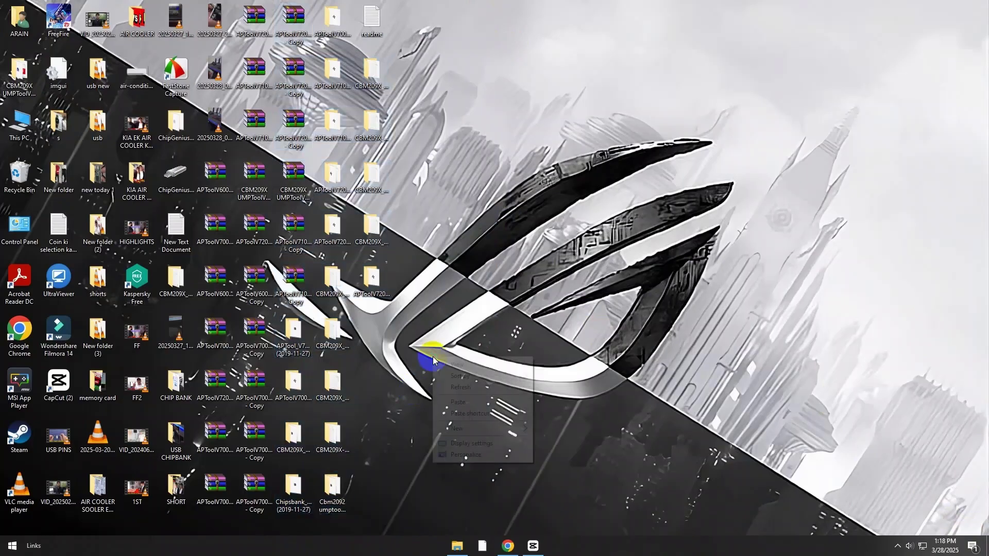
# Create a new desktop folder named "chips bank"
pyautogui.rightClick(434, 357)
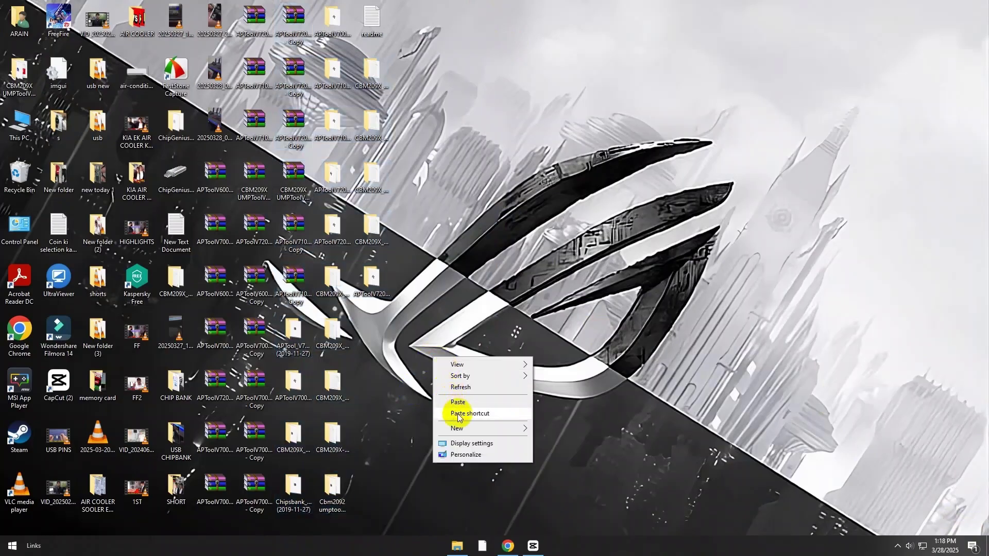
pyautogui.moveTo(493, 432)
pyautogui.click(548, 432)
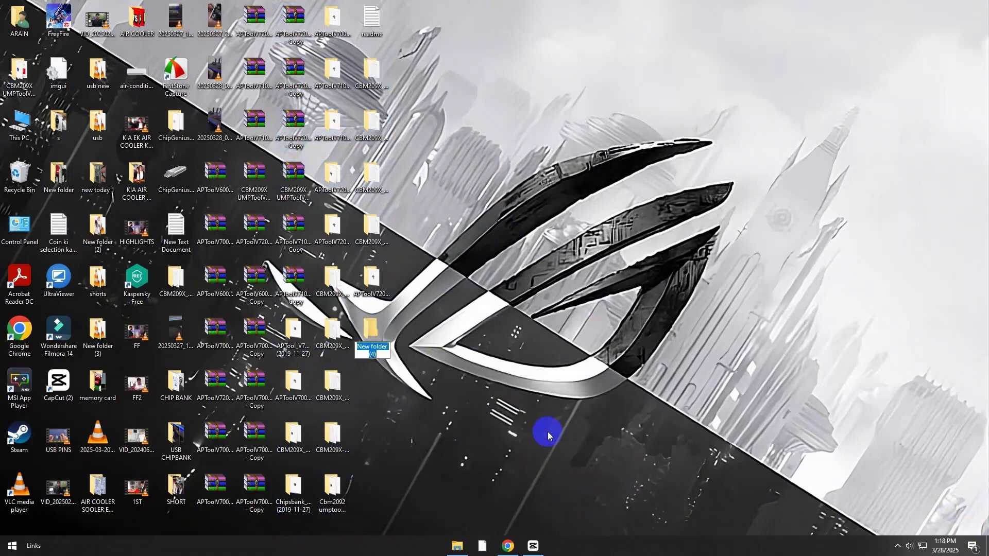
pyautogui.click(548, 432)
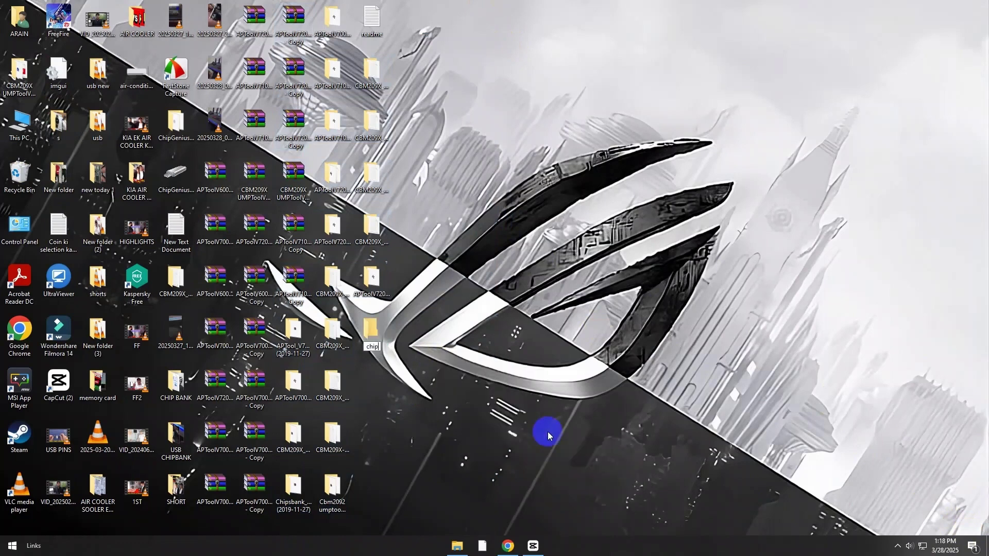
pyautogui.moveTo(394, 3); pyautogui.dragTo(317, 312)
pyautogui.rightClick(345, 292)
pyautogui.click(578, 194)
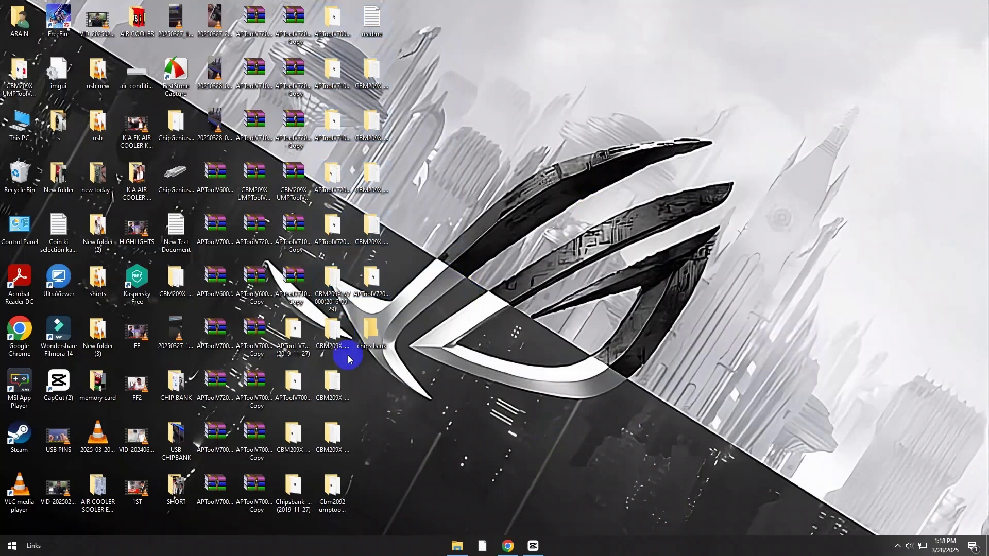
pyautogui.click(291, 330)
# Copy all the extracted APTool, CBM209X and Chipsbank folders plus the readme file from the desktop into the chips bank folder
pyautogui.moveTo(477, 2); pyautogui.dragTo(330, 297)
pyautogui.rightClick(330, 297)
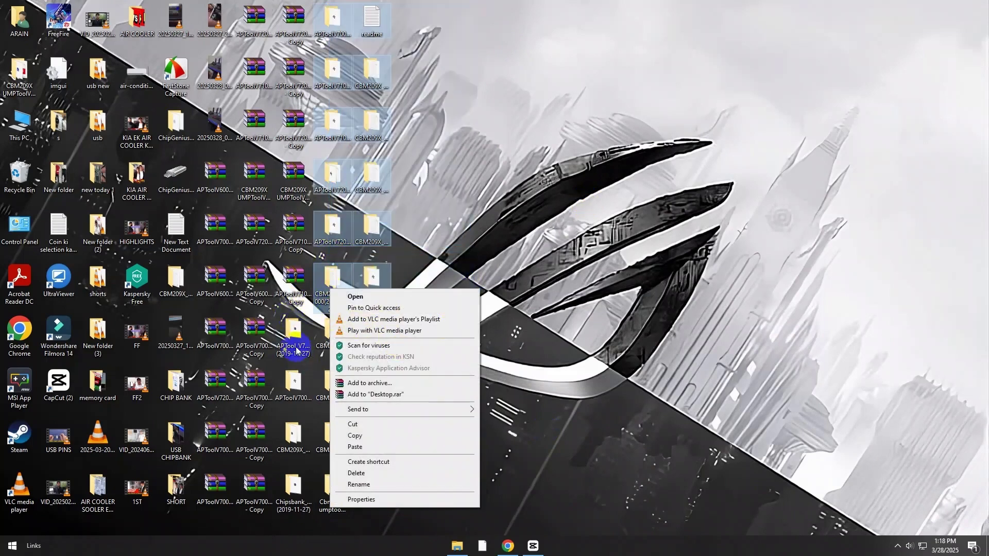
pyautogui.keyDown('ctrl'); pyautogui.click(293, 338); pyautogui.keyUp('ctrl')
pyautogui.keyDown('ctrl'); pyautogui.click(326, 339); pyautogui.keyUp('ctrl')
pyautogui.keyDown('ctrl'); pyautogui.click(332, 383); pyautogui.keyUp('ctrl')
pyautogui.keyDown('ctrl'); pyautogui.click(294, 384); pyautogui.keyUp('ctrl')
pyautogui.keyDown('ctrl'); pyautogui.click(333, 435); pyautogui.keyUp('ctrl')
pyautogui.keyDown('ctrl'); pyautogui.click(294, 435); pyautogui.keyUp('ctrl')
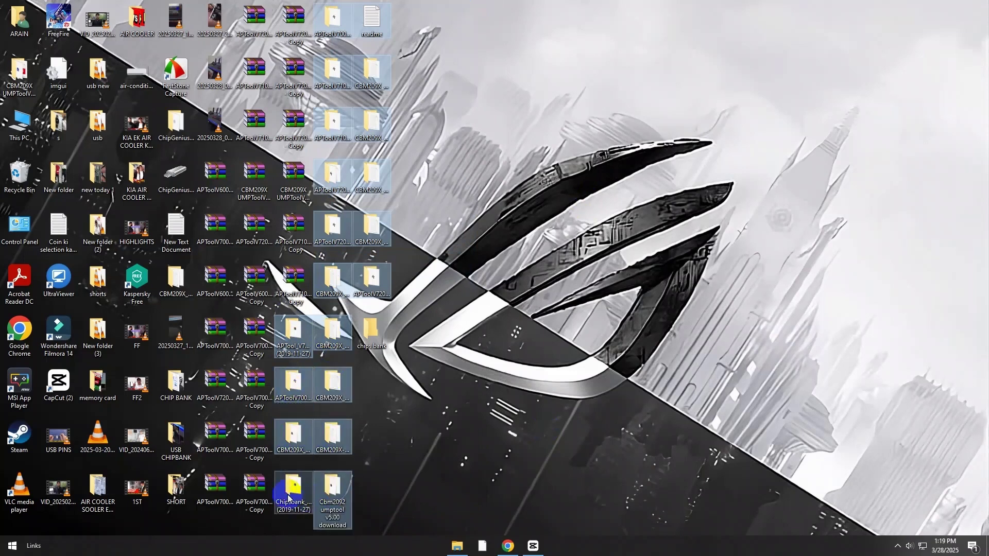
pyautogui.keyDown('ctrl'); pyautogui.click(332, 486); pyautogui.keyUp('ctrl')
pyautogui.keyDown('ctrl'); pyautogui.click(293, 486); pyautogui.keyUp('ctrl')
pyautogui.rightClick(305, 446)
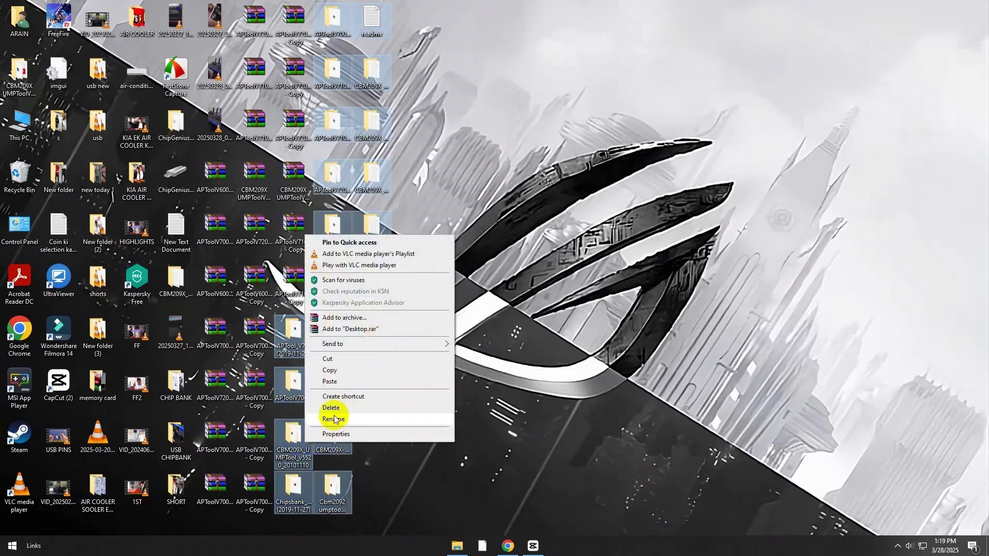
pyautogui.click(329, 374)
pyautogui.doubleClick(375, 328)
pyautogui.rightClick(367, 270)
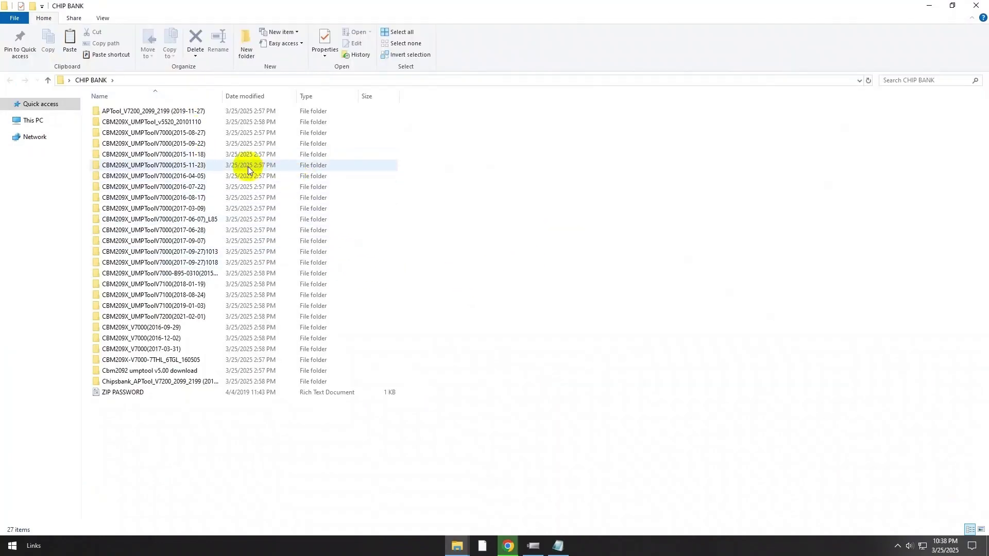
pyautogui.doubleClick(208, 144)
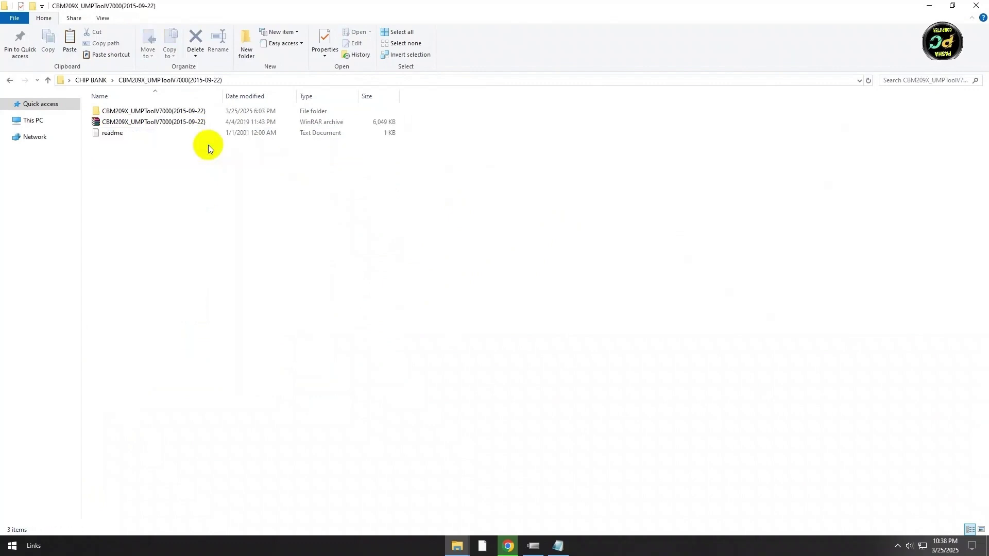
pyautogui.doubleClick(168, 110)
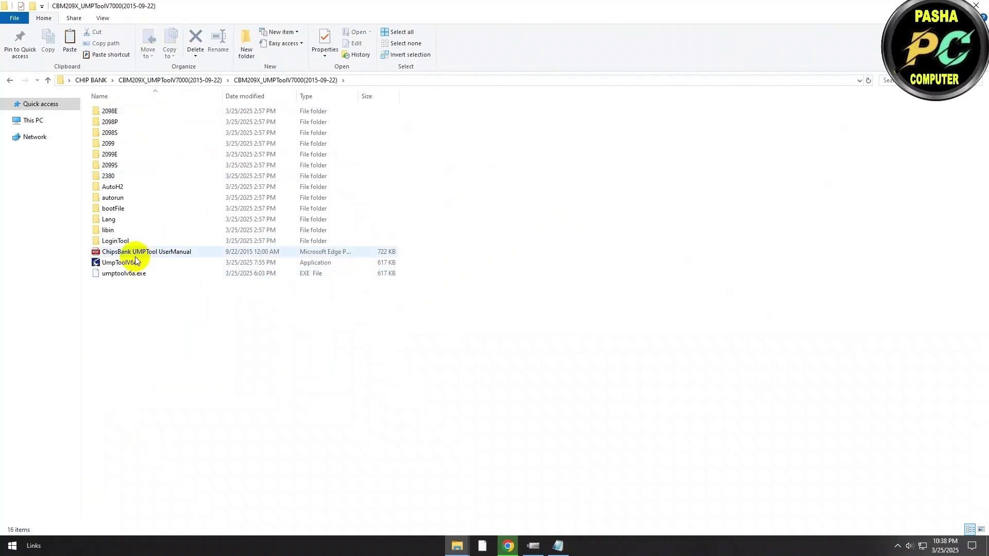
pyautogui.click(138, 263)
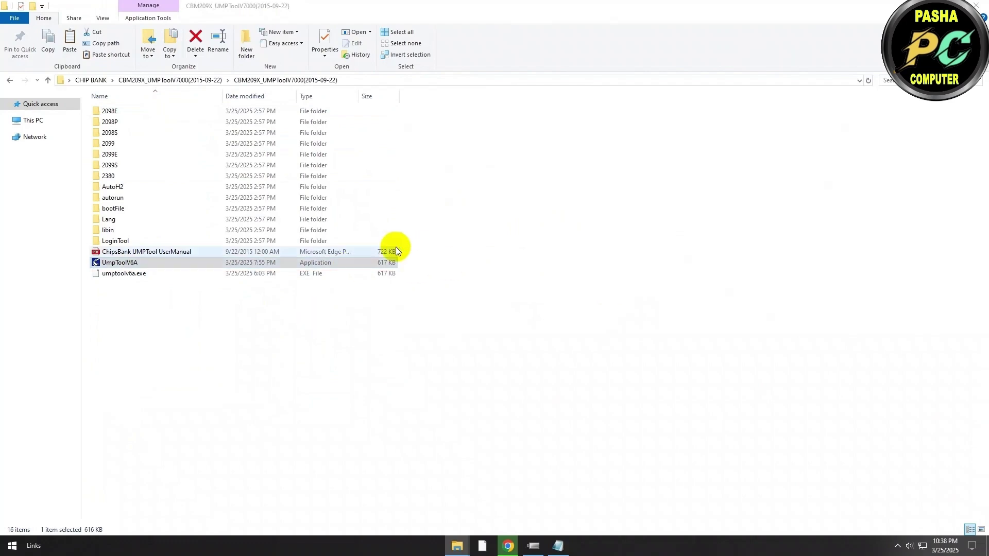
pyautogui.click(744, 146)
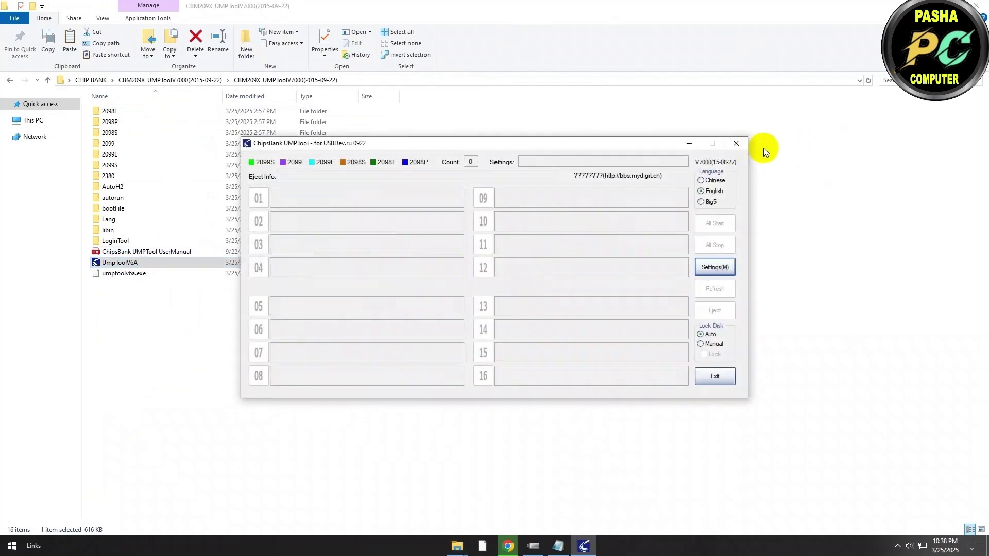
pyautogui.click(10, 80)
pyautogui.click(9, 80)
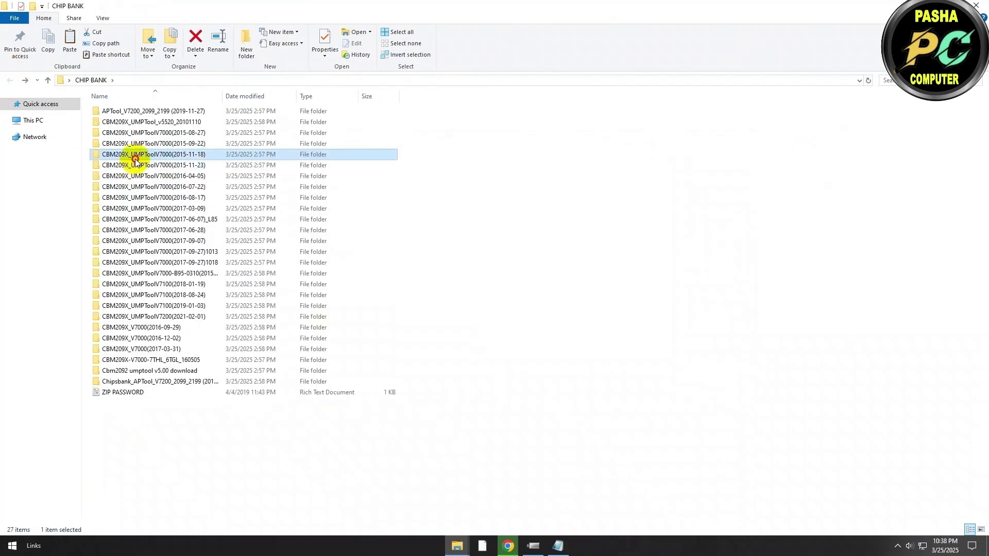
pyautogui.doubleClick(133, 155)
pyautogui.doubleClick(137, 111)
pyautogui.doubleClick(335, 273)
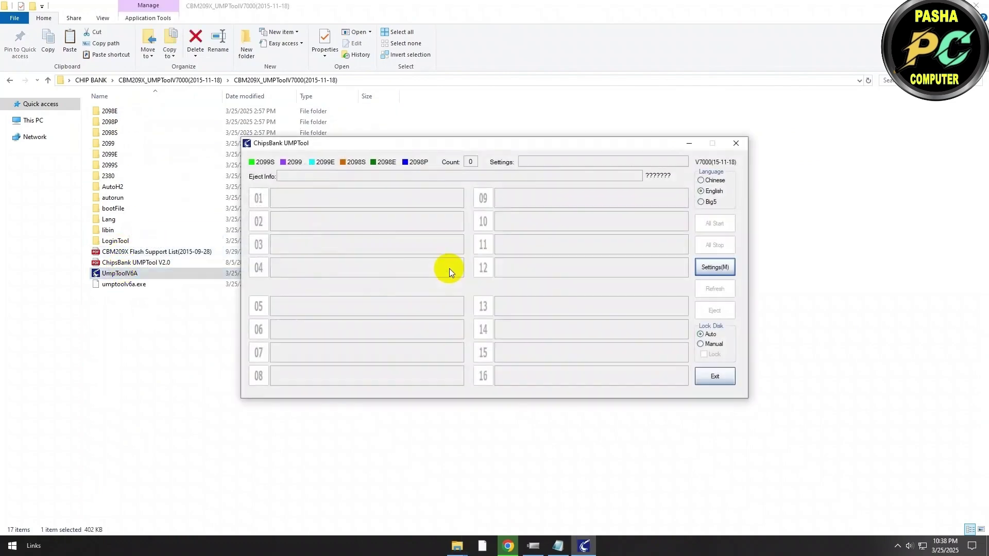
pyautogui.click(736, 144)
pyautogui.click(9, 80)
pyautogui.click(9, 80)
pyautogui.doubleClick(129, 161)
pyautogui.doubleClick(149, 112)
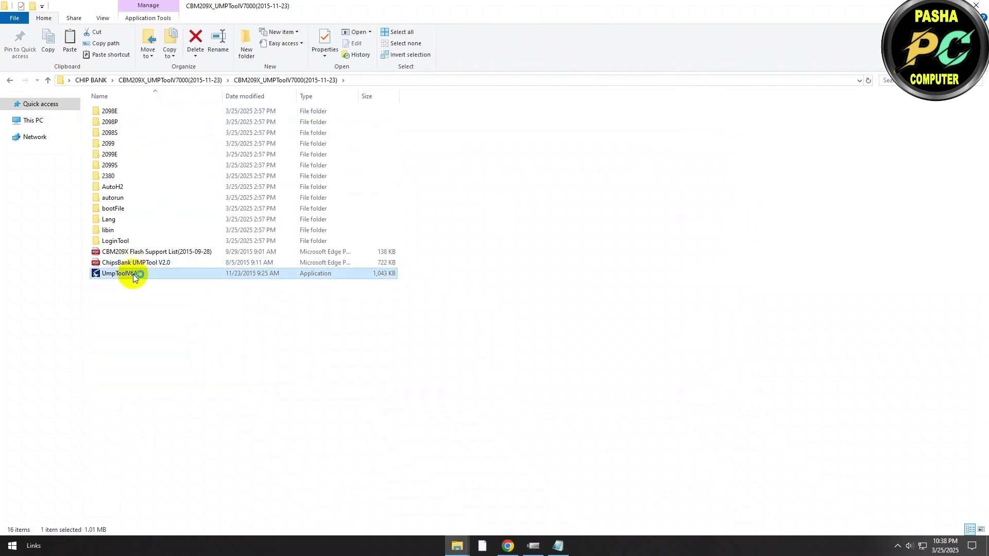
pyautogui.doubleClick(131, 274)
pyautogui.click(740, 143)
pyautogui.click(9, 80)
pyautogui.click(9, 80)
pyautogui.doubleClick(127, 183)
pyautogui.doubleClick(128, 111)
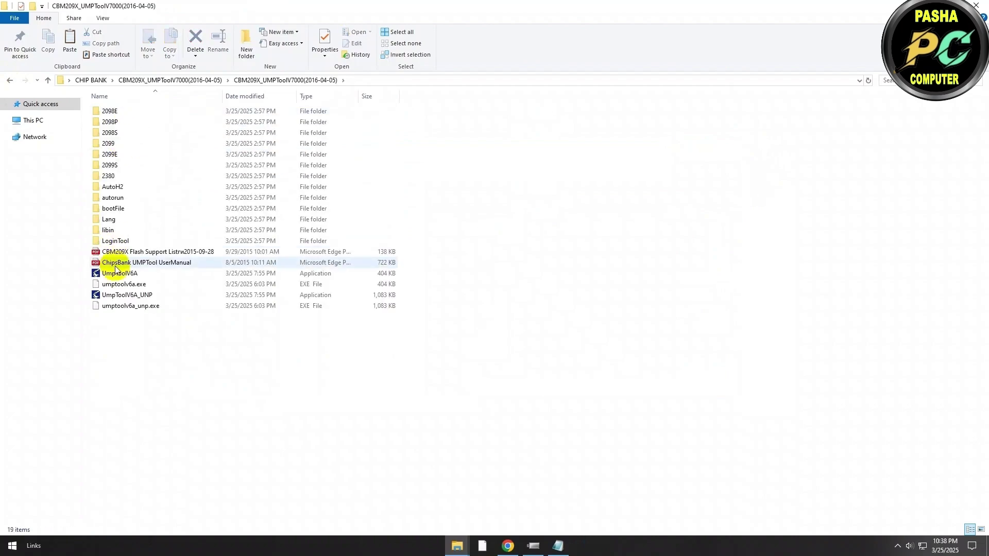
pyautogui.doubleClick(324, 273)
pyautogui.click(736, 143)
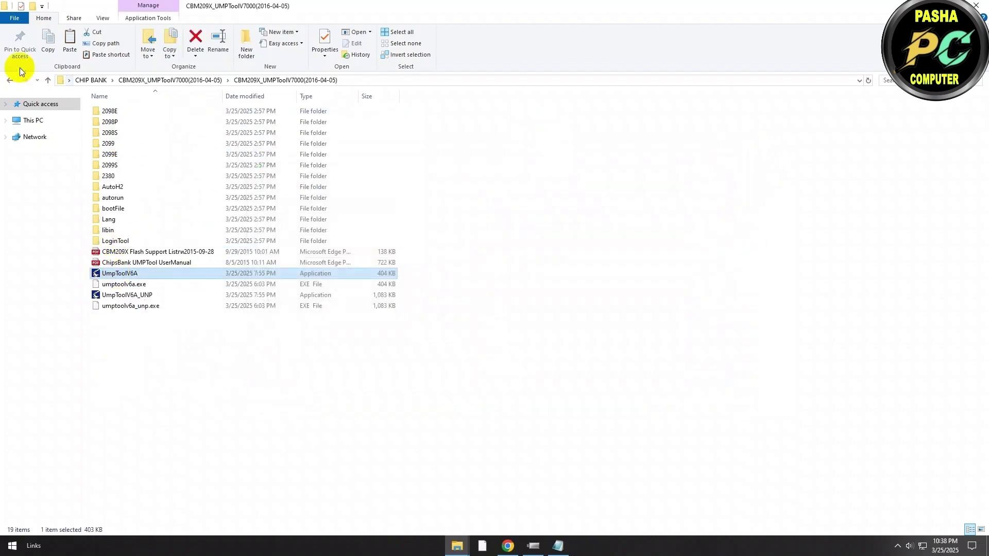
pyautogui.click(9, 80)
pyautogui.click(9, 79)
pyautogui.doubleClick(137, 194)
pyautogui.doubleClick(137, 110)
pyautogui.click(136, 263)
pyautogui.doubleClick(137, 276)
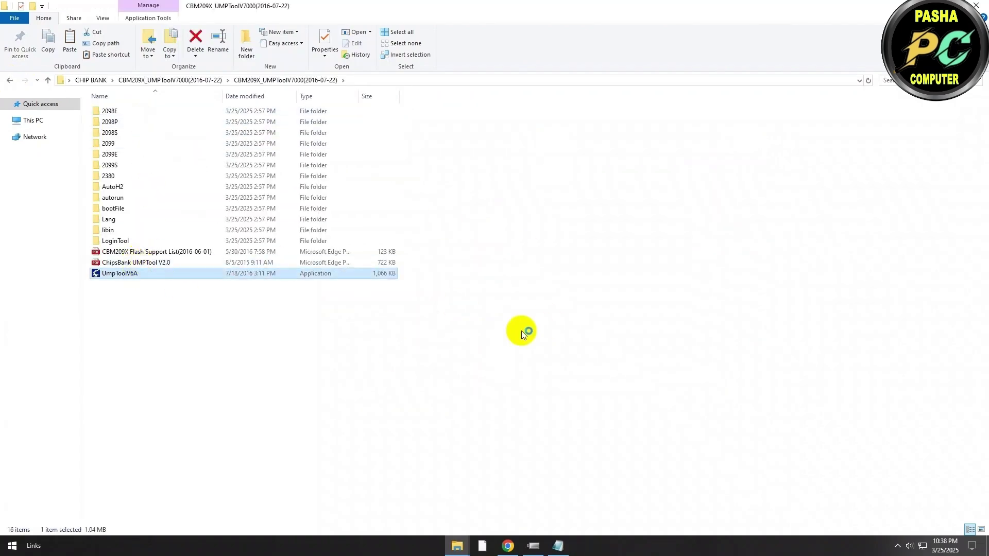
pyautogui.click(740, 142)
# Go back to CHIP BANK, briefly open another tool version's folder, and return to the list of versions
pyautogui.click(9, 80)
pyautogui.press('BackSpace')
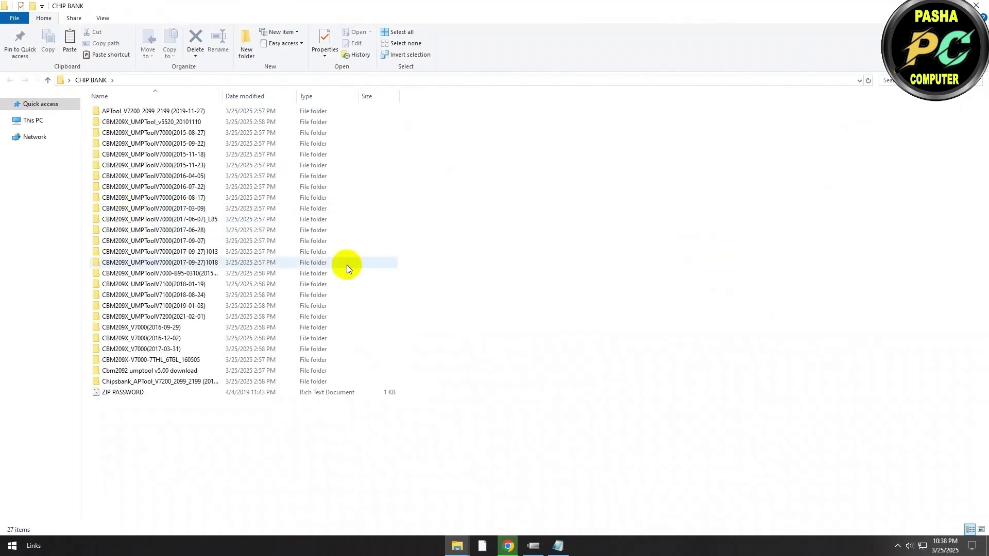
pyautogui.doubleClick(346, 264)
pyautogui.doubleClick(137, 111)
pyautogui.hotkey('alt', 'Up')
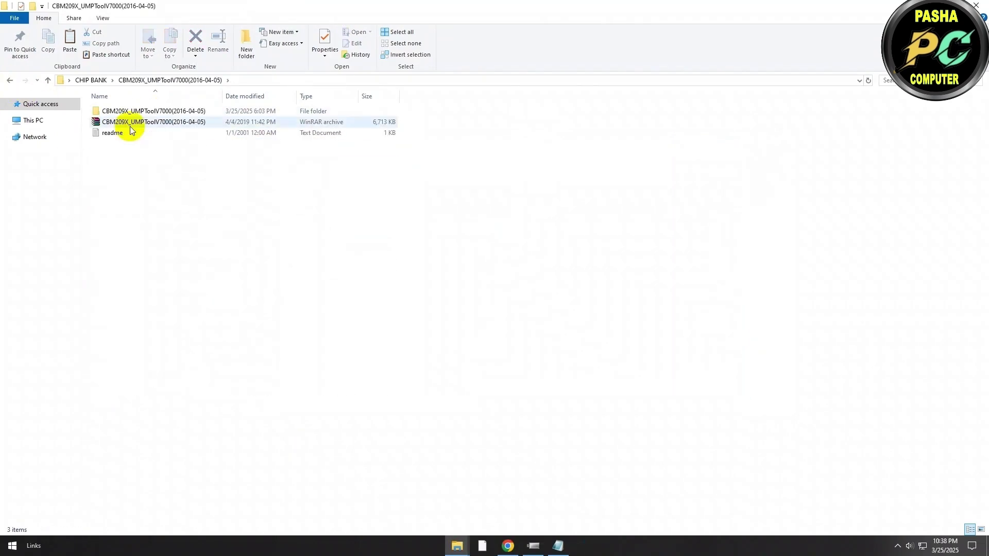
pyautogui.click(9, 80)
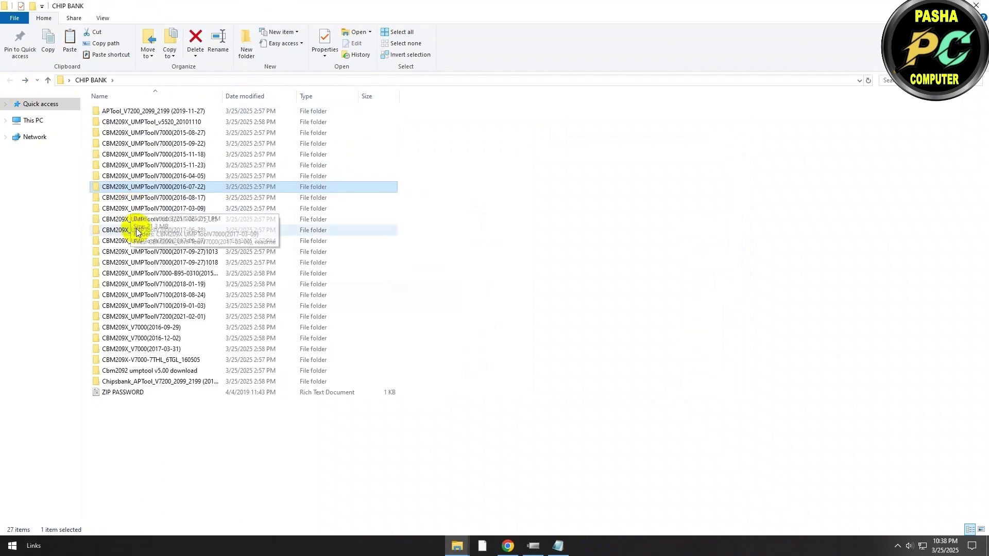
pyautogui.doubleClick(136, 228)
pyautogui.doubleClick(173, 111)
pyautogui.doubleClick(170, 113)
pyautogui.click(132, 242)
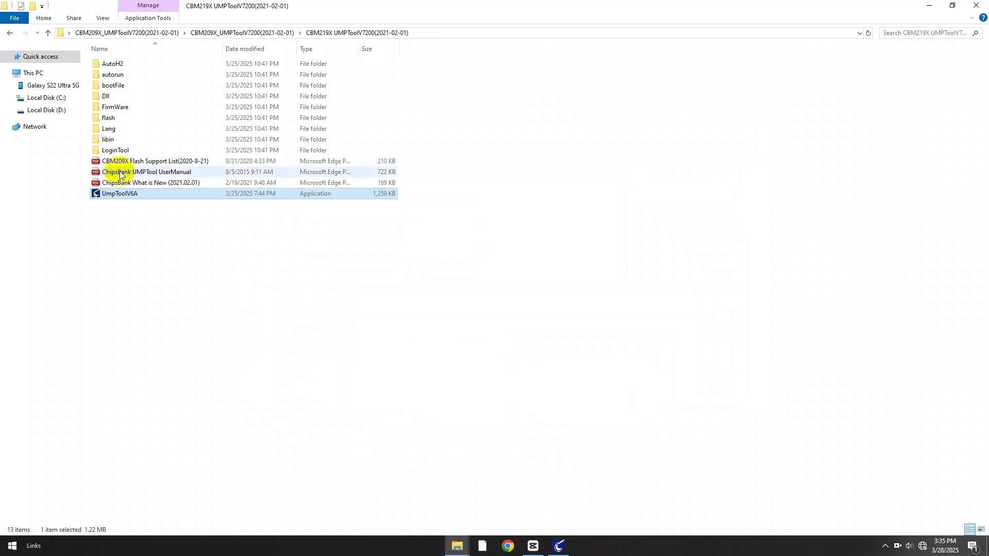
pyautogui.click(9, 33)
pyautogui.moveTo(258, 119); pyautogui.dragTo(136, 68)
pyautogui.click(154, 67)
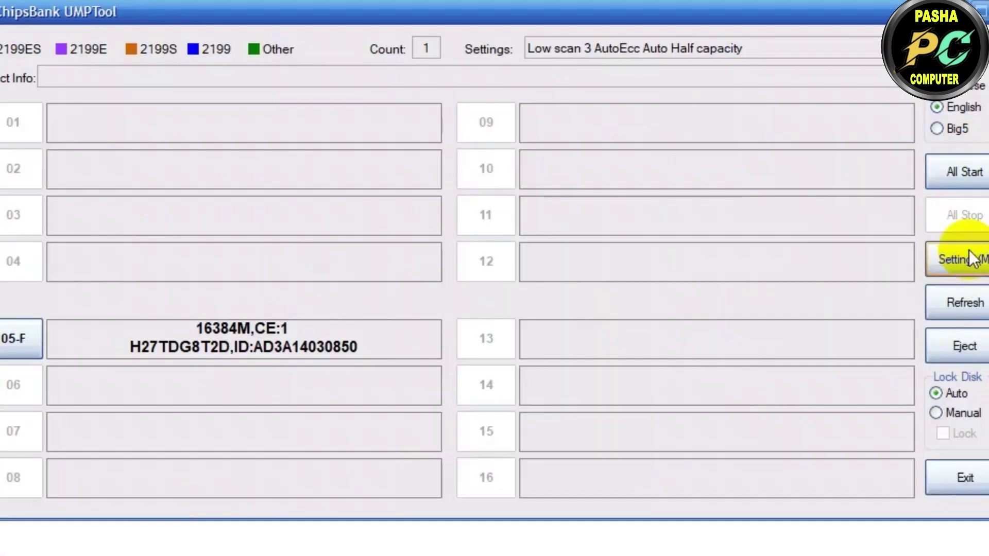
# Review the Basic and Advanced settings in ChipsBank UMPTool, close them, and start processing the detected flash drive
pyautogui.click(961, 259)
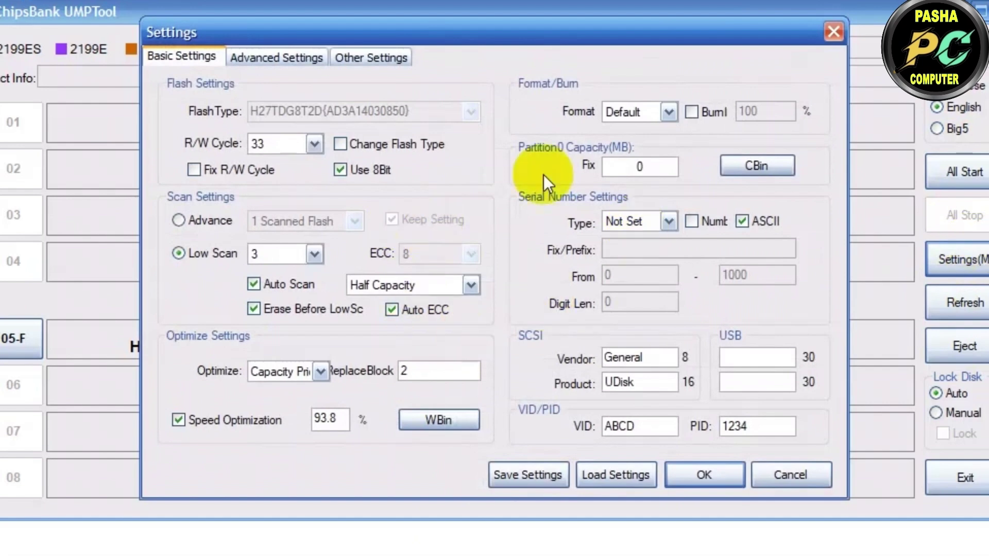
pyautogui.click(276, 57)
pyautogui.click(200, 54)
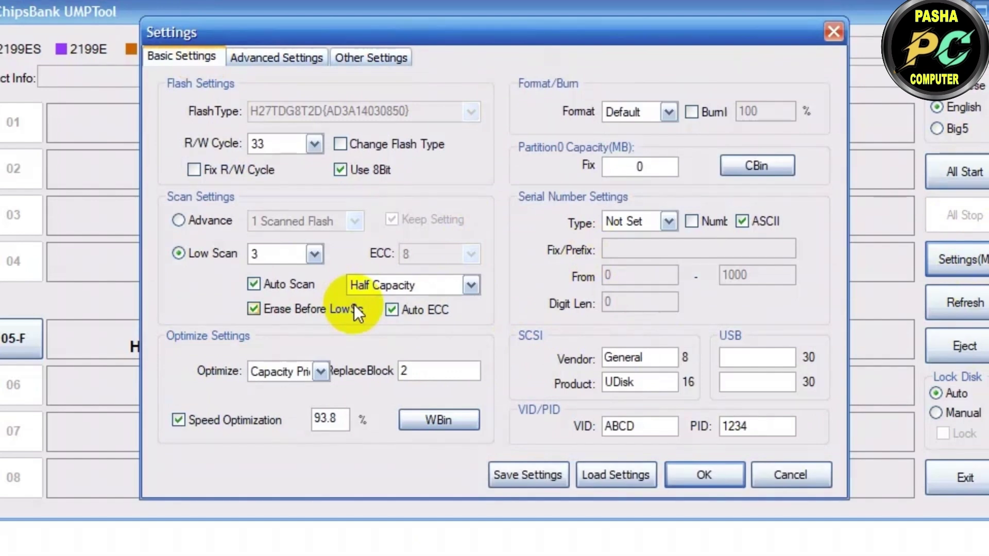
pyautogui.click(843, 35)
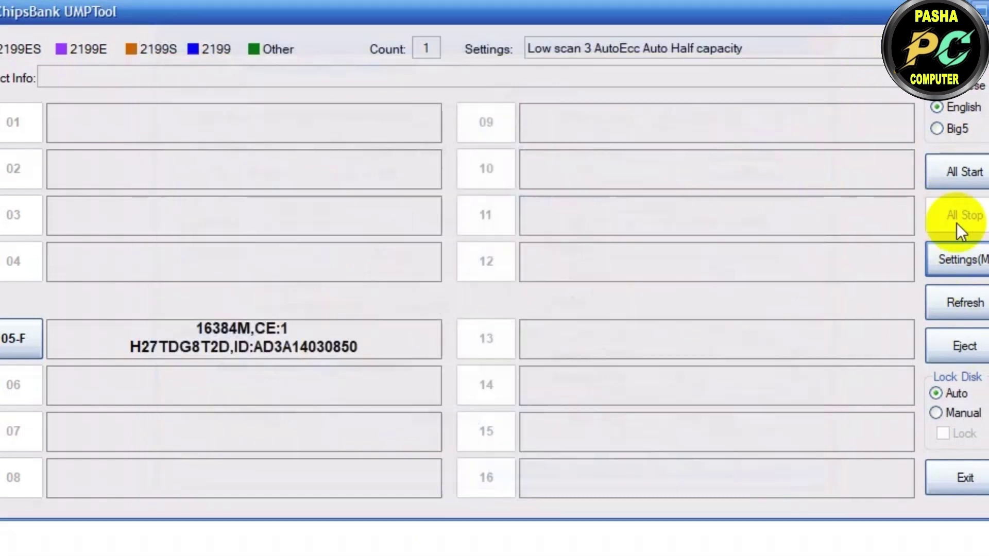
pyautogui.click(959, 175)
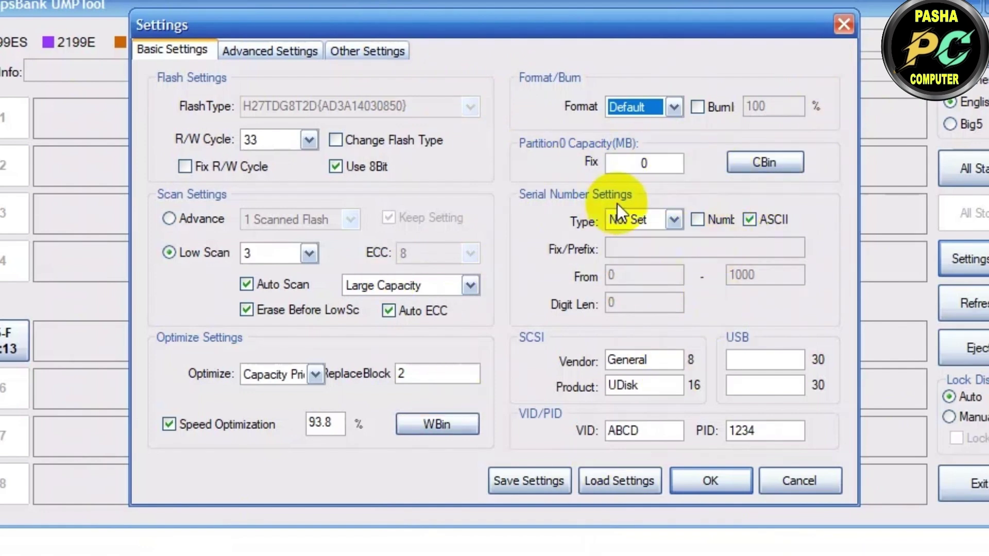
# Check the Advanced, Other and Basic settings, accept the configuration, and start processing the flash drive on port 10
pyautogui.click(286, 50)
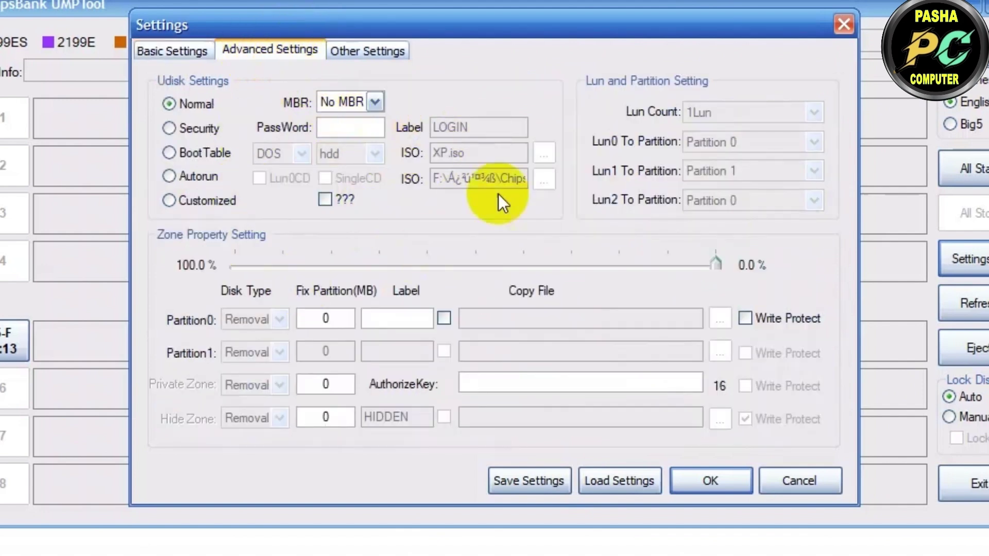
pyautogui.click(368, 52)
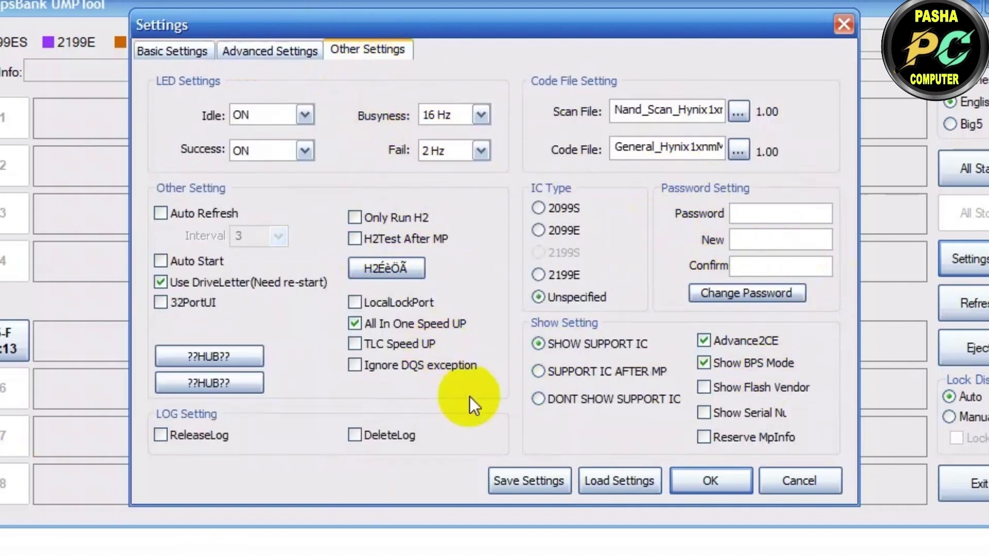
pyautogui.click(268, 54)
pyautogui.click(209, 50)
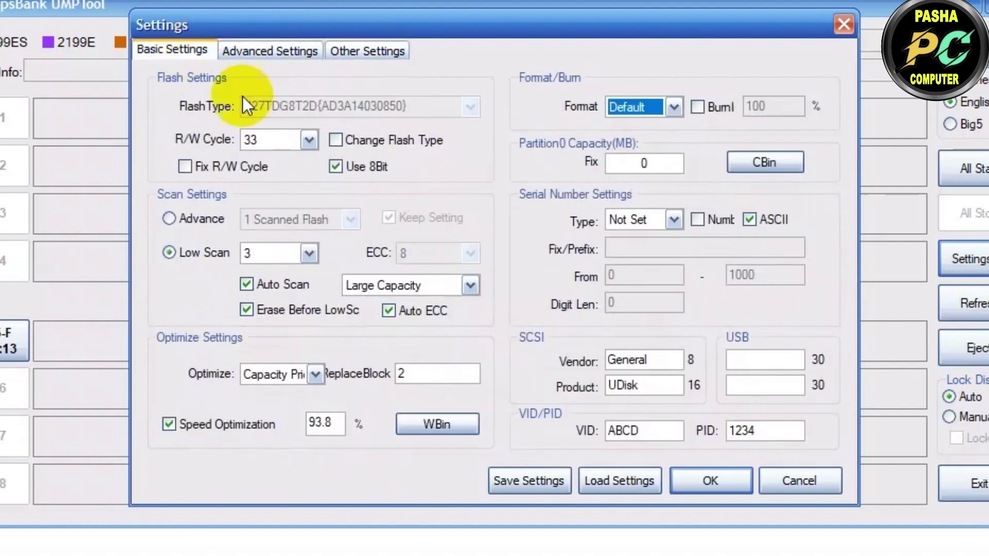
pyautogui.click(709, 485)
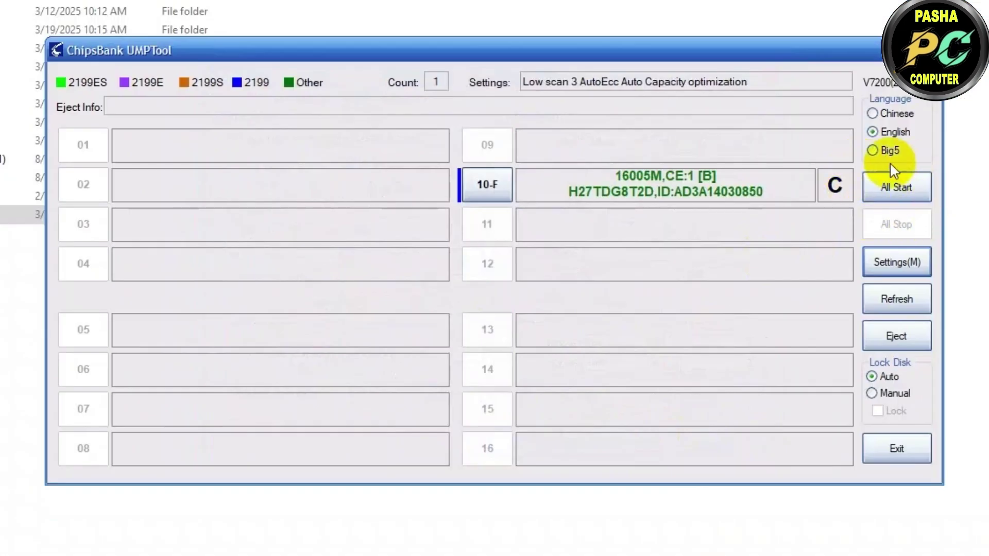
pyautogui.click(896, 190)
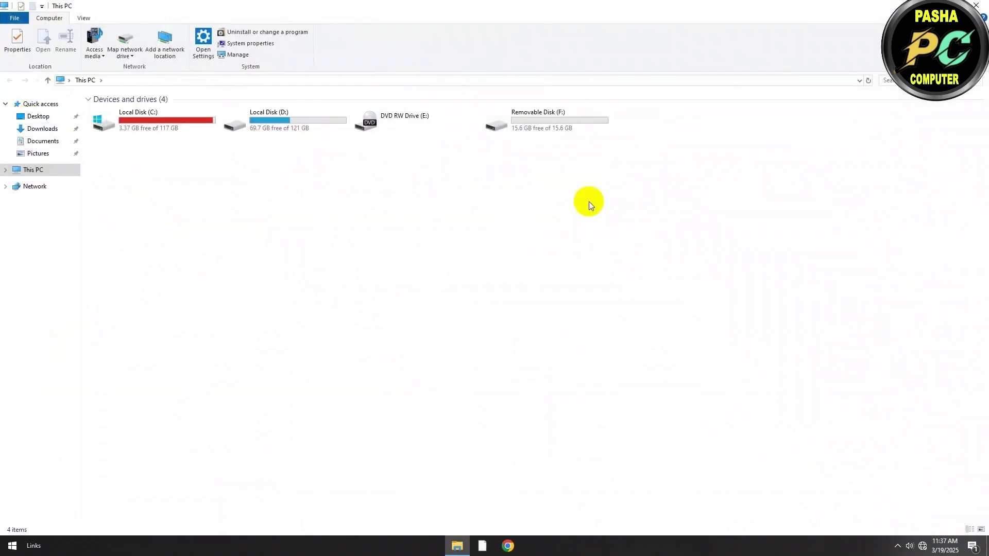
# Open Removable Disk (F:) from This PC to check its contents, and return to the drive overview
pyautogui.moveTo(589, 202); pyautogui.dragTo(527, 118)
pyautogui.rightClick(527, 119)
pyautogui.click(545, 128)
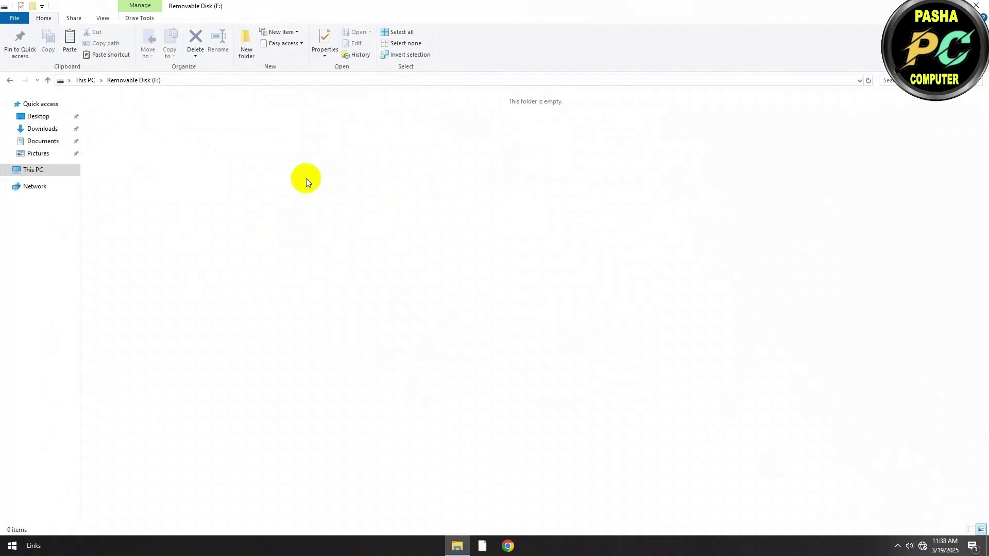
pyautogui.click(10, 80)
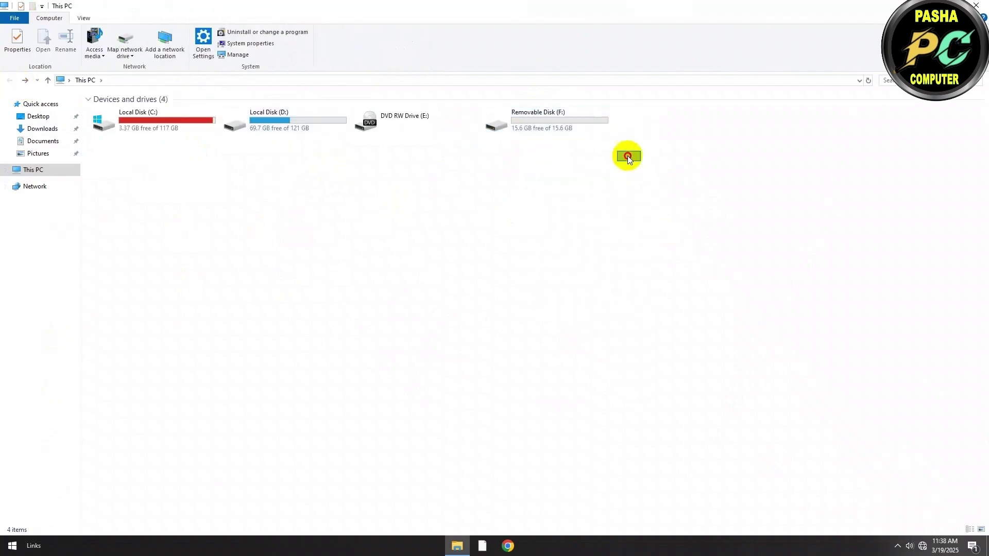
pyautogui.moveTo(641, 161); pyautogui.dragTo(499, 118)
pyautogui.click(574, 159)
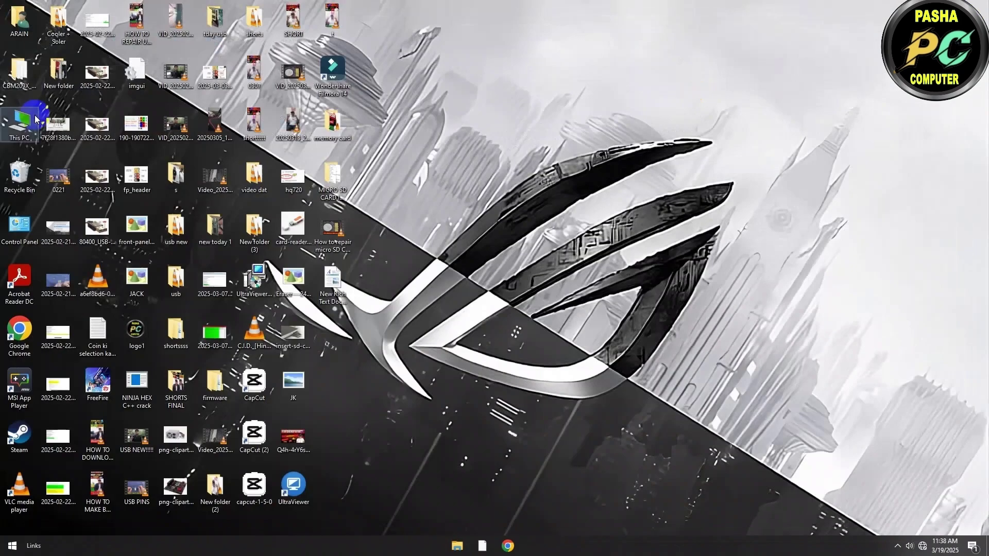
# Open Disk Management through the computer's management console and examine removable Disk 1 and its F: partition
pyautogui.rightClick(23, 123)
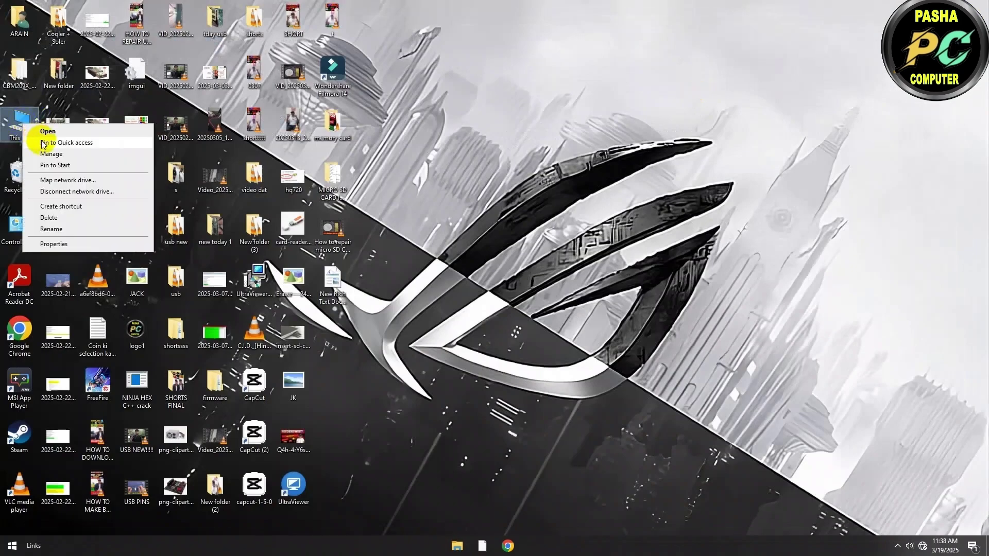
pyautogui.click(42, 154)
pyautogui.click(66, 139)
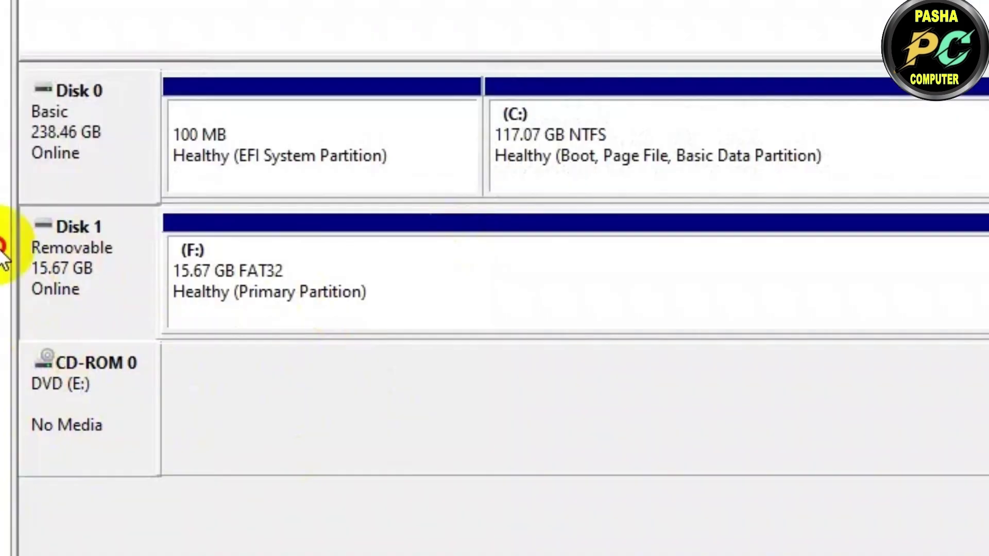
pyautogui.click(112, 276)
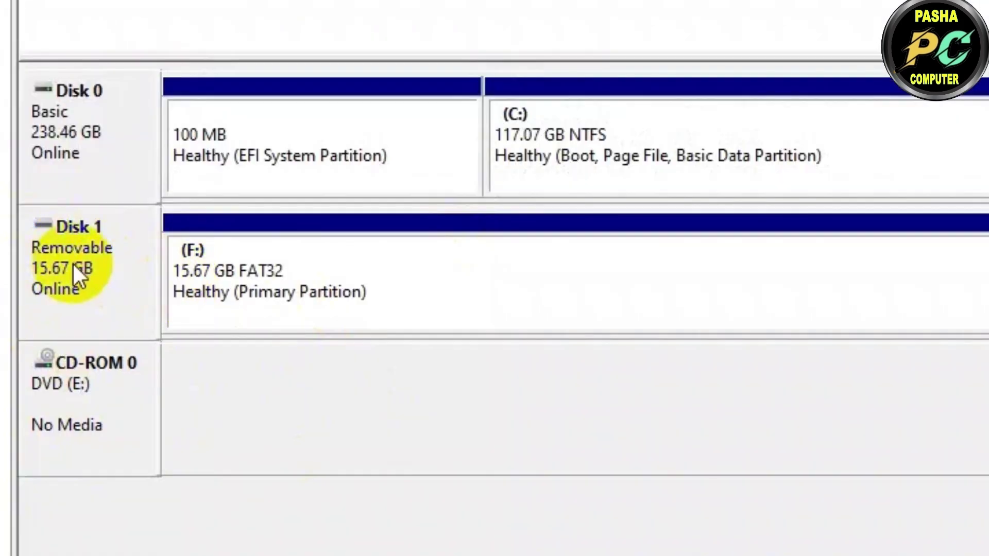
pyautogui.click(629, 269)
pyautogui.click(125, 283)
pyautogui.click(304, 274)
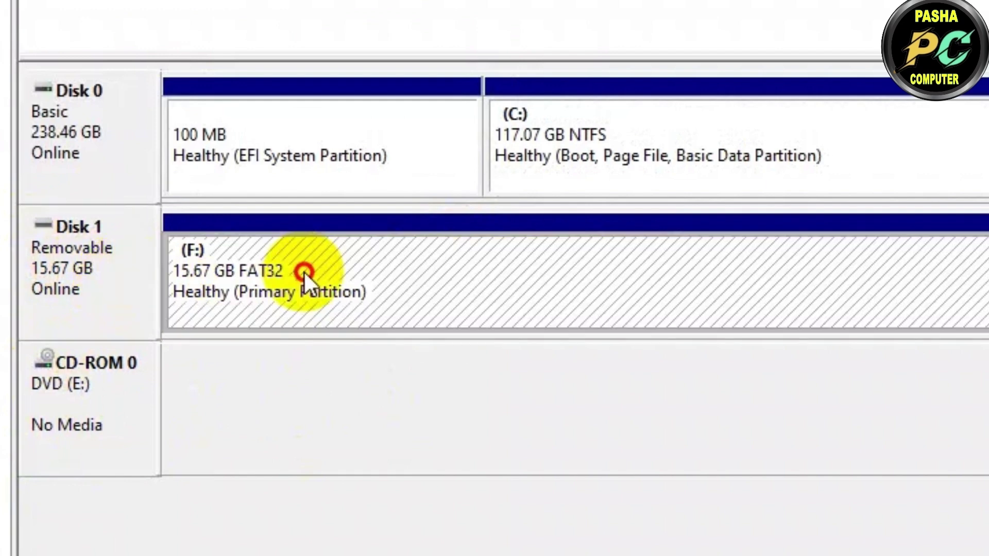
pyautogui.click(929, 291)
pyautogui.click(161, 271)
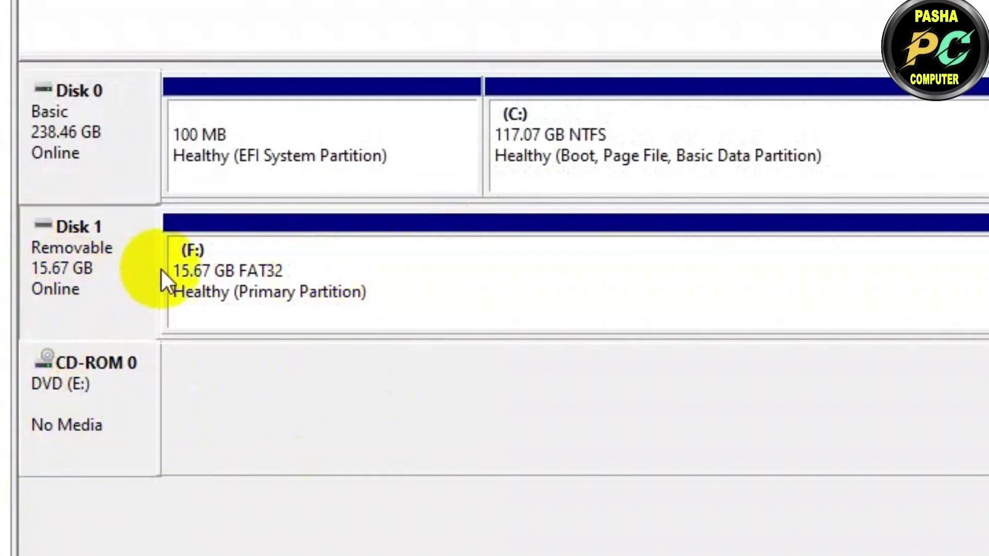
pyautogui.click(174, 268)
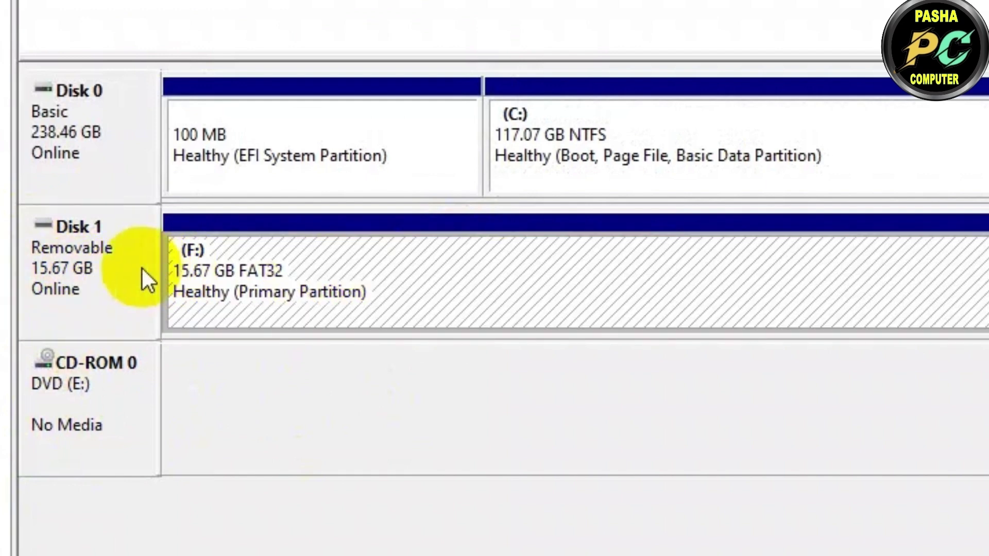